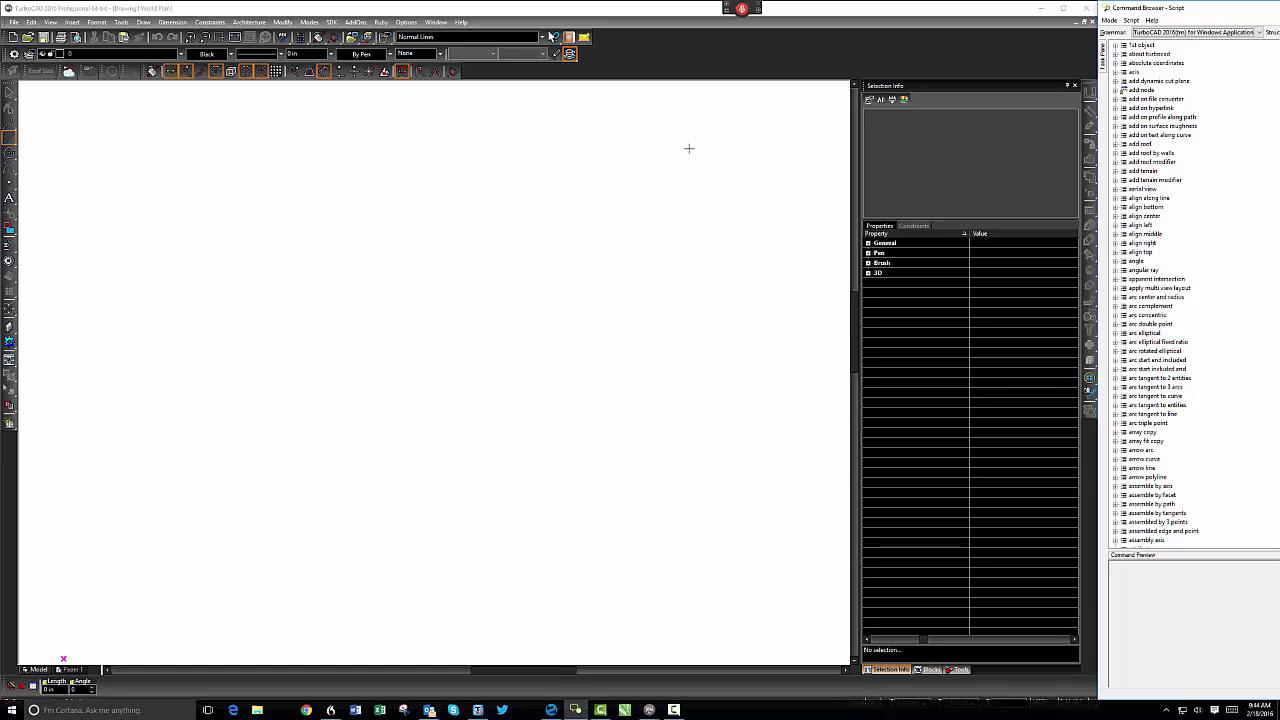
- Move the Command Browser fully into view and look through its voice command list down to the snap commands
click(1239, 165)
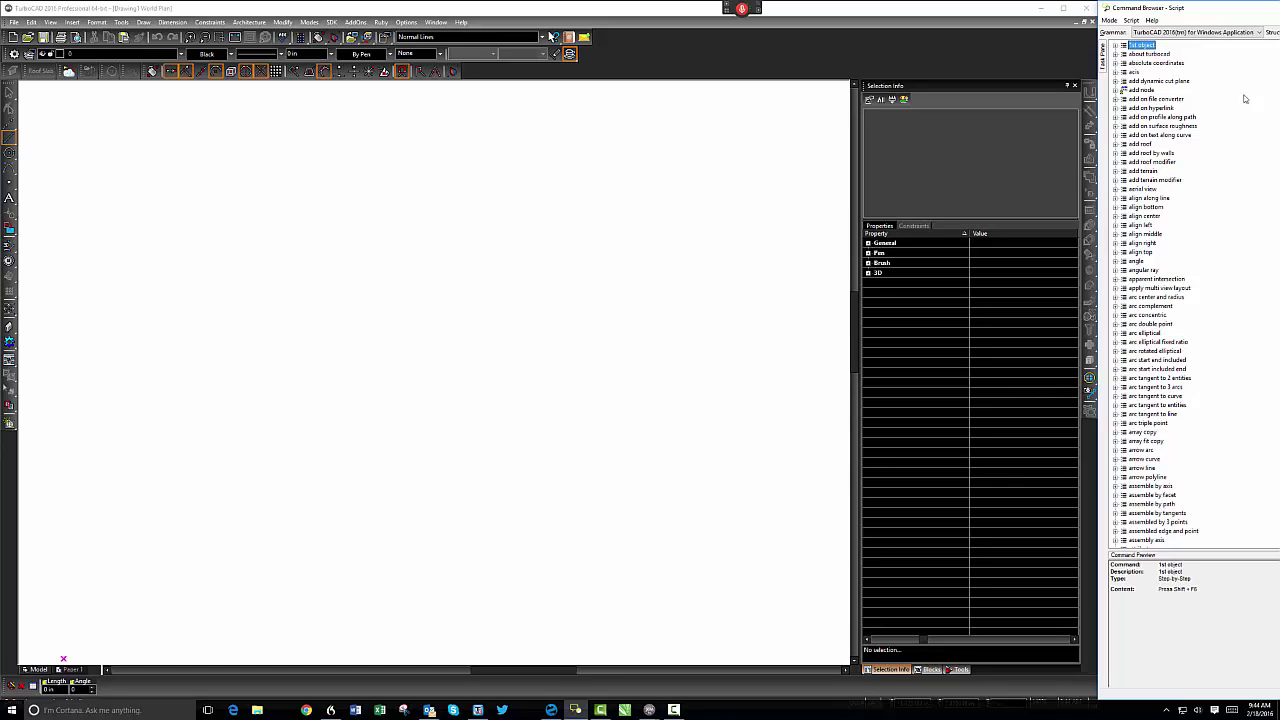
scroll(1245, 342, down, 20)
scroll(1248, 330, down, 10)
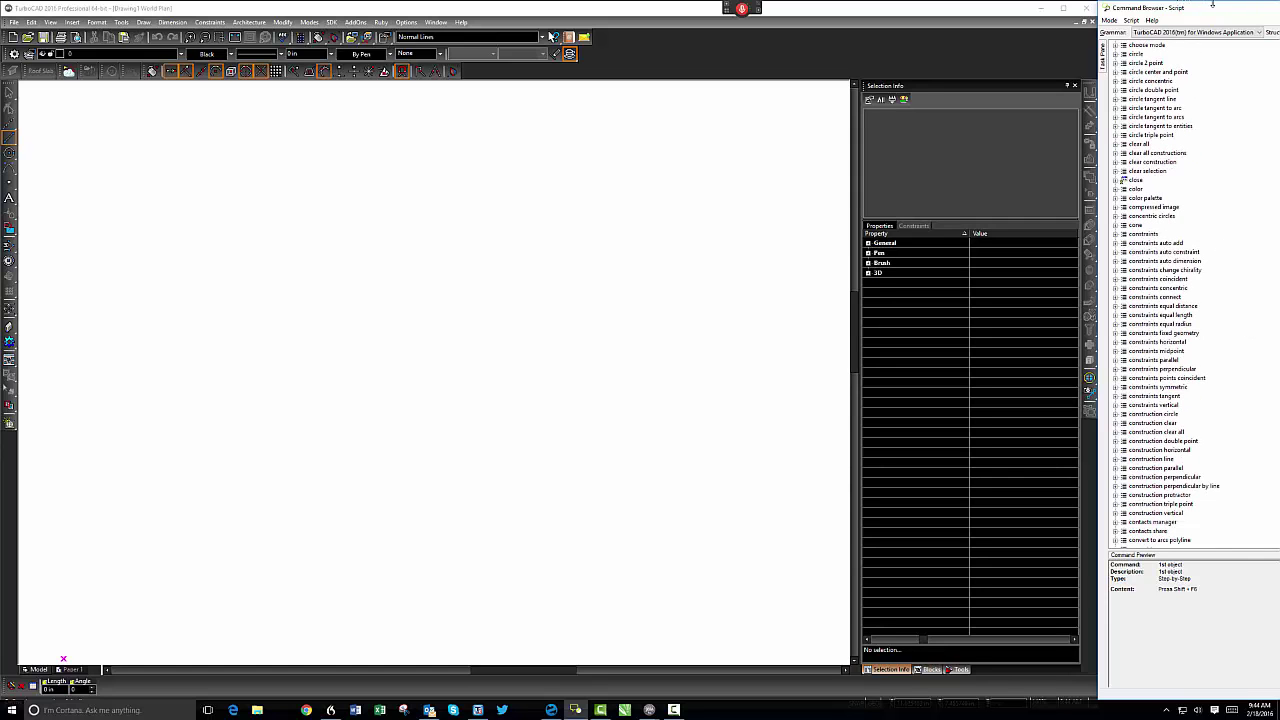
drag(1211, 5, 1129, 12)
drag(1272, 130, 1269, 68)
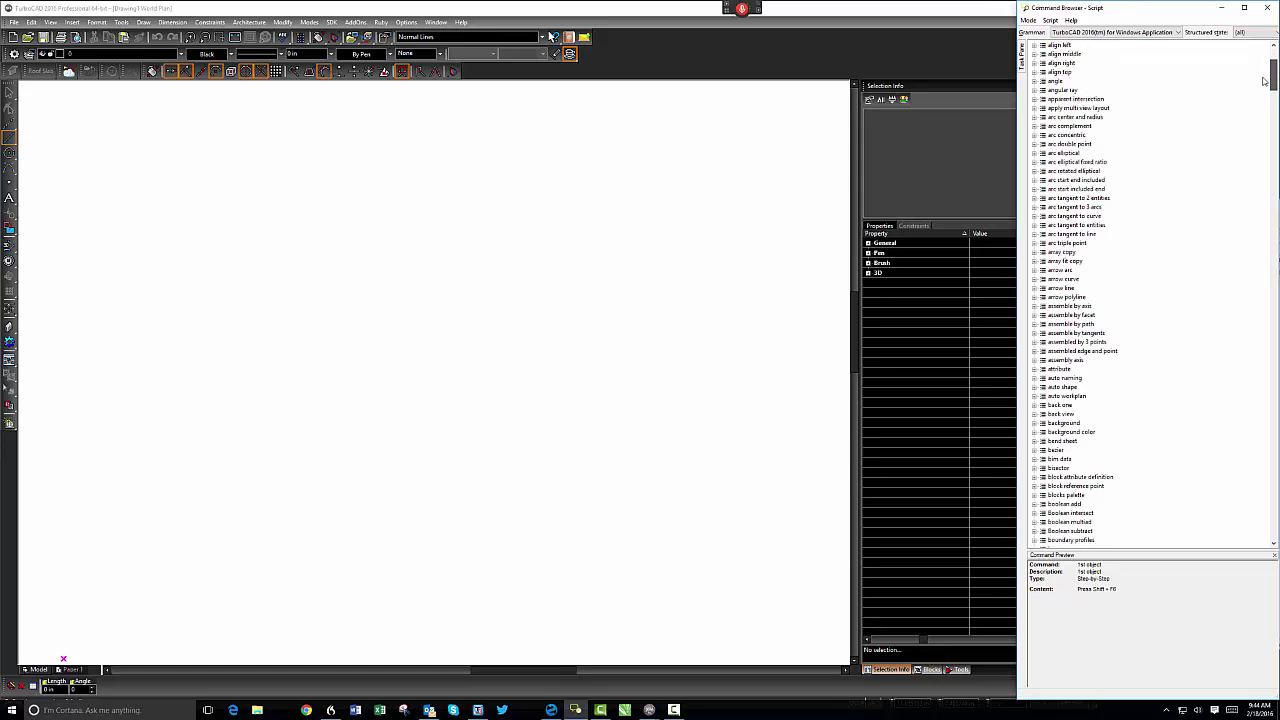
mouse_move(1258, 109)
mouse_down()
mouse_move(1201, 448)
mouse_move(1215, 459)
mouse_move(1213, 533)
mouse_move(1234, 457)
mouse_move(1271, 434)
mouse_up()
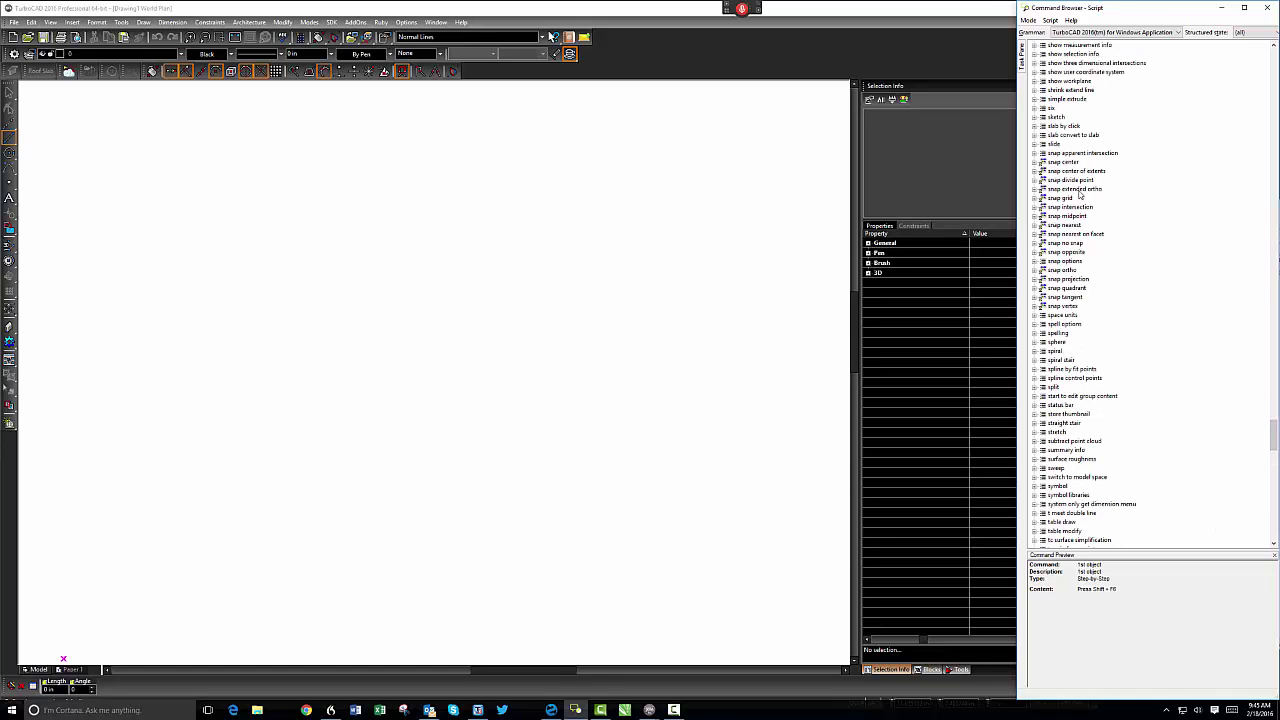
- Examine the scripts behind several snap commands, including snap divide point, snap grid and snap options
click(1072, 181)
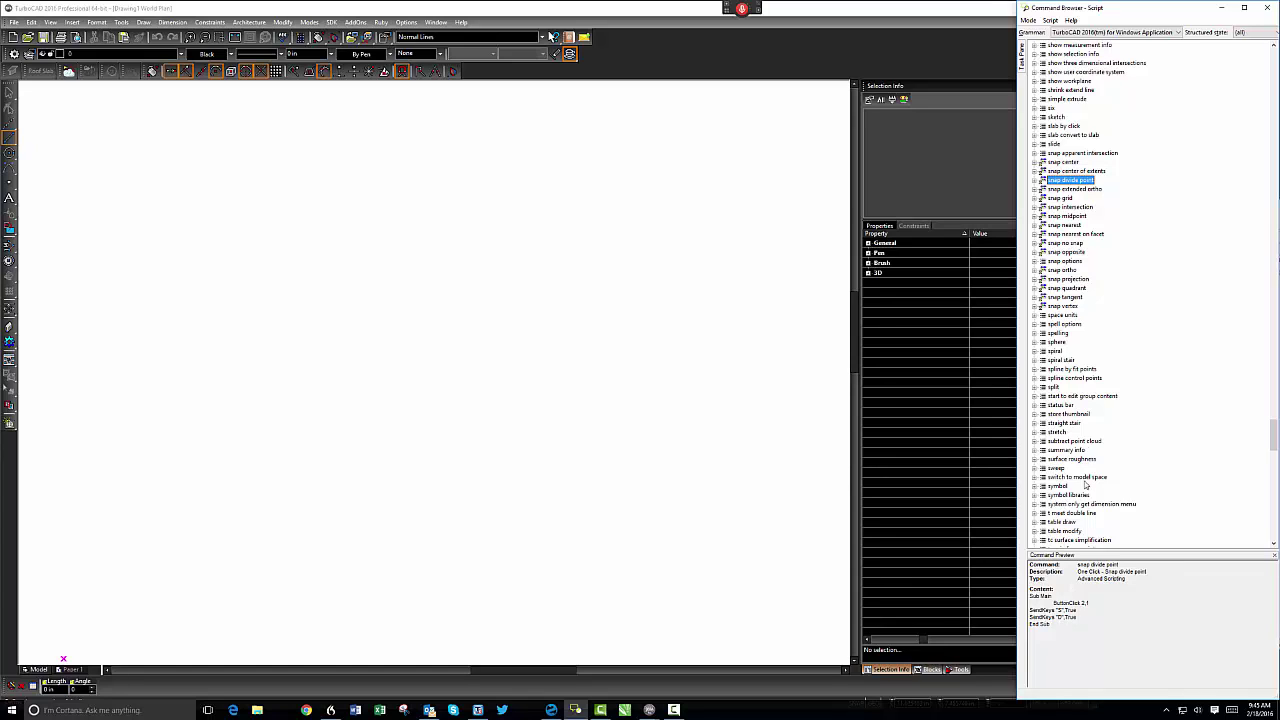
click(1072, 198)
click(1072, 225)
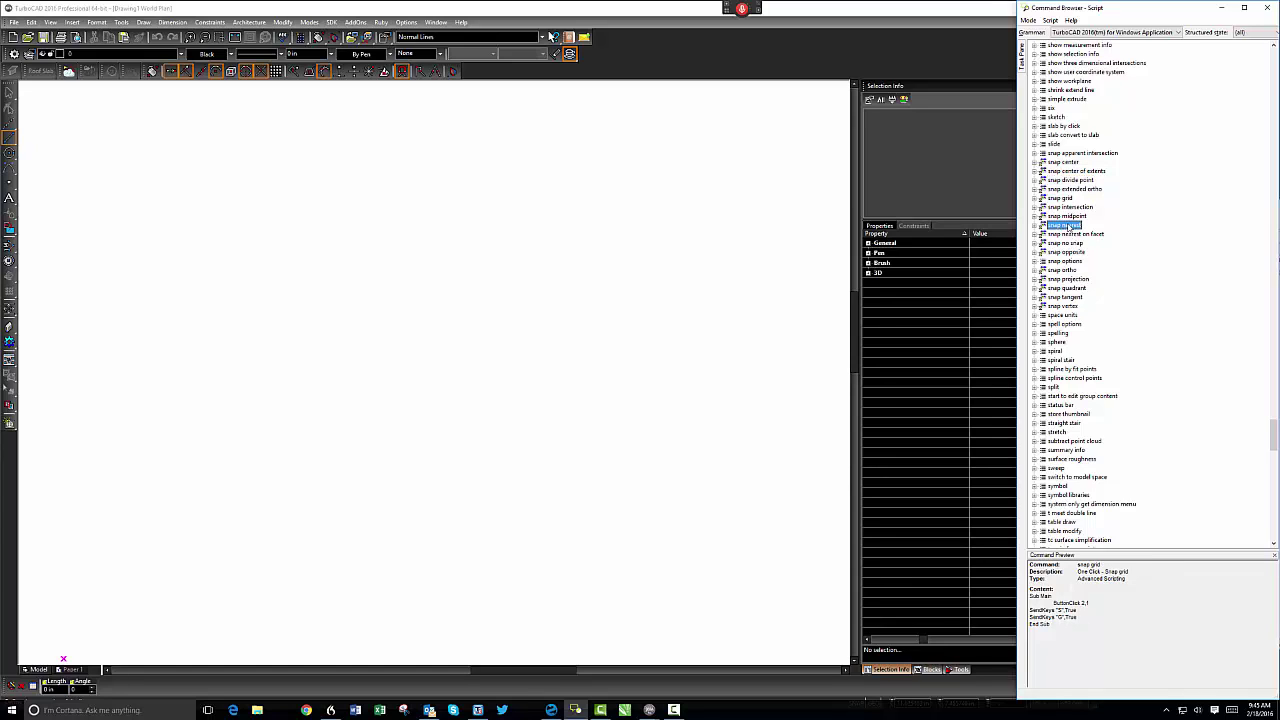
click(1072, 270)
click(1075, 235)
click(1065, 261)
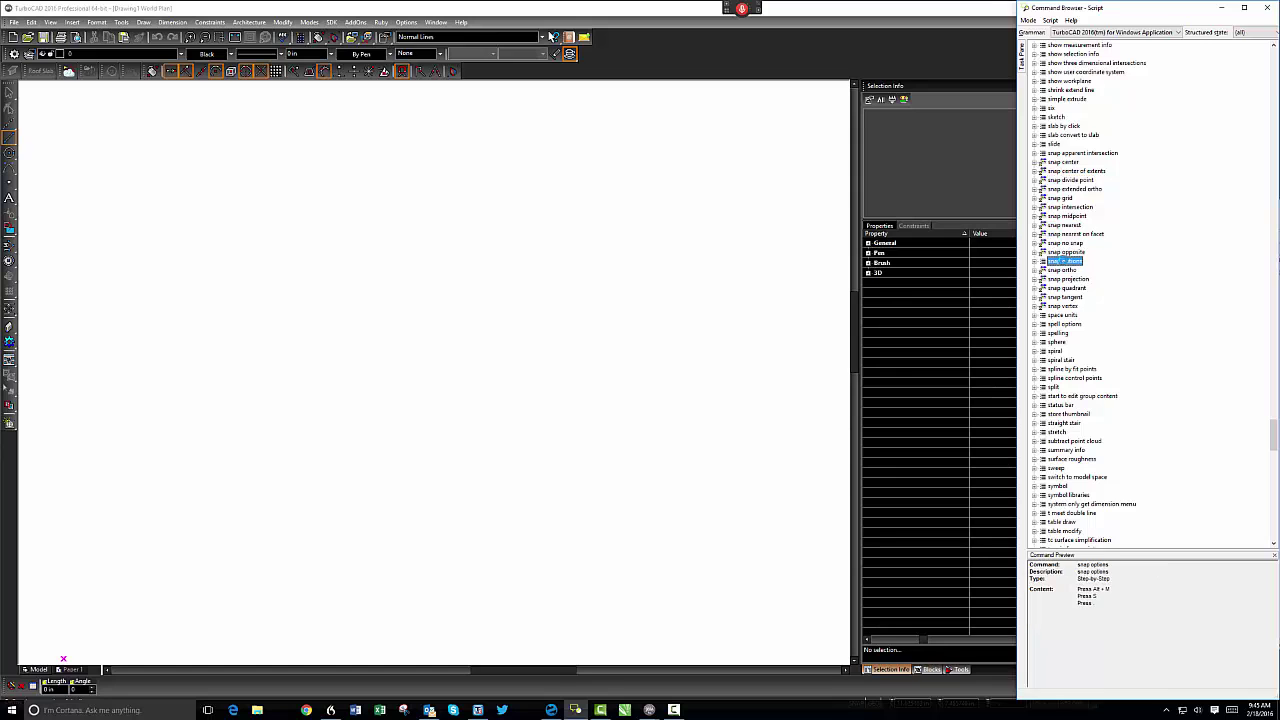
click(1071, 198)
scroll(1072, 198, up, 3)
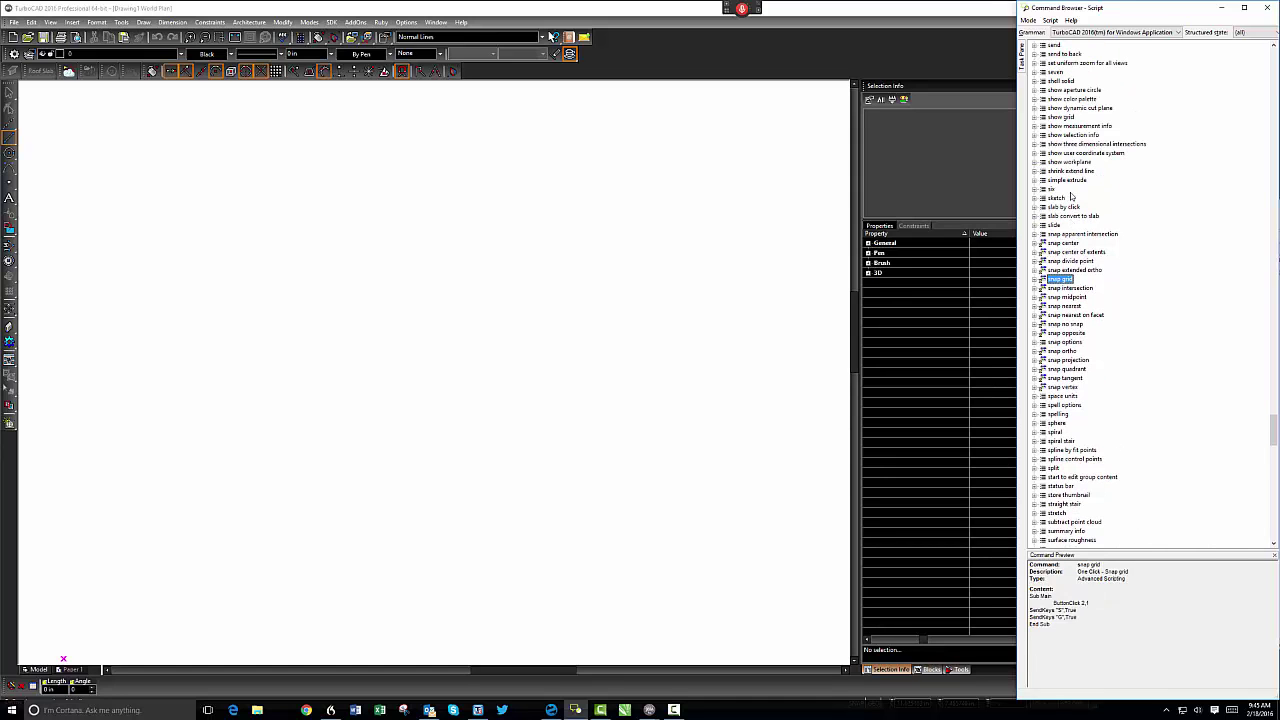
- Turn on the Dragon microphone and switch to the TurboCAD drawing window
mouse_move(742, 18)
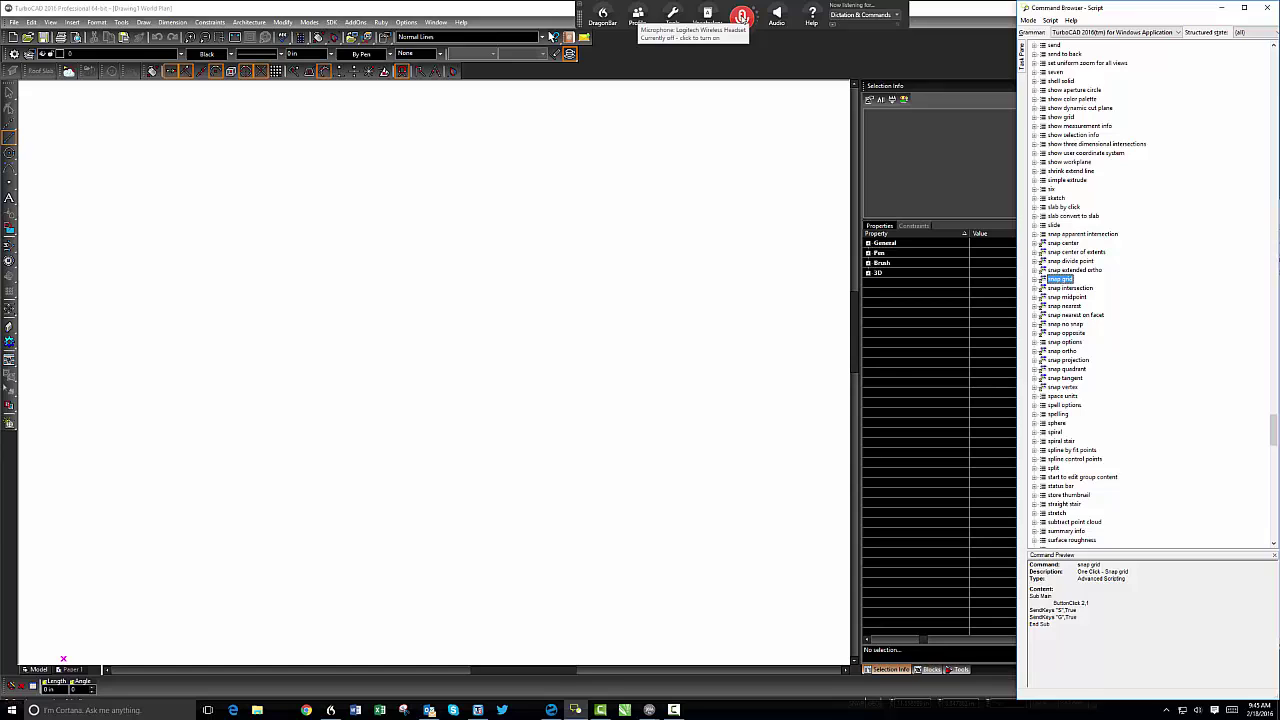
click(741, 17)
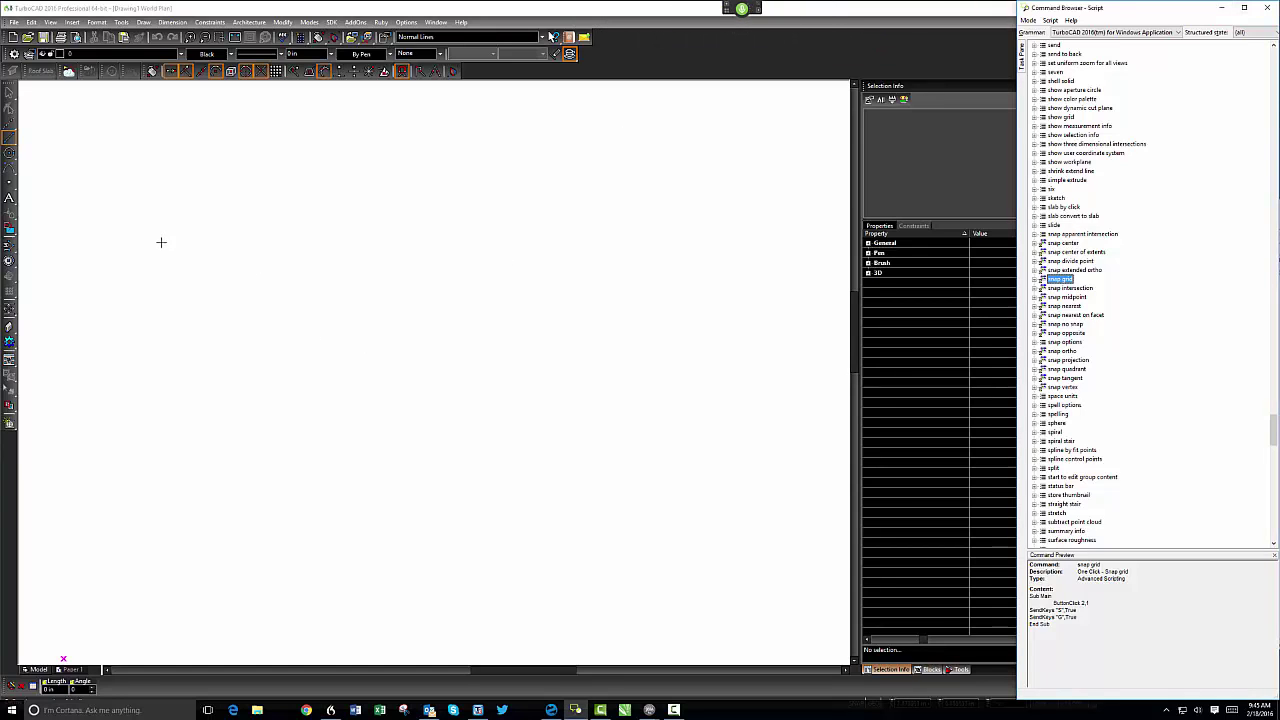
click(116, 195)
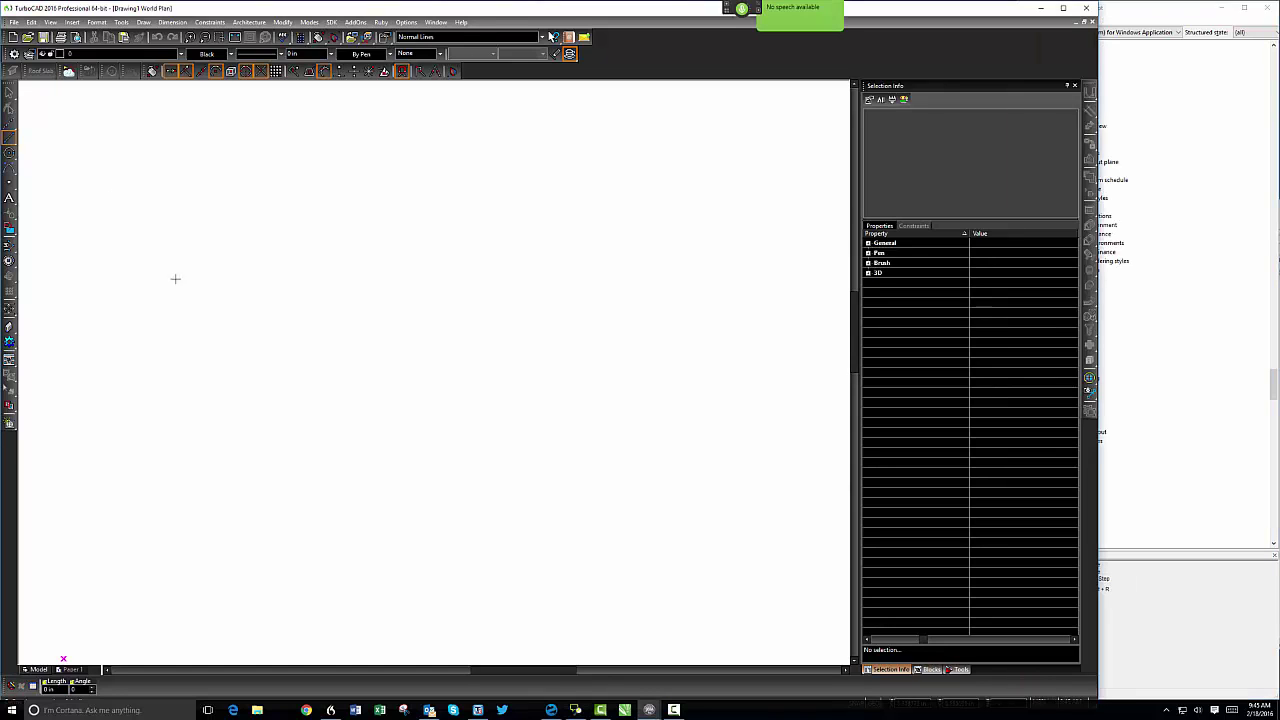
- Draw a trial diagonal line in the empty drawing and undo it
click(111, 184)
click(267, 352)
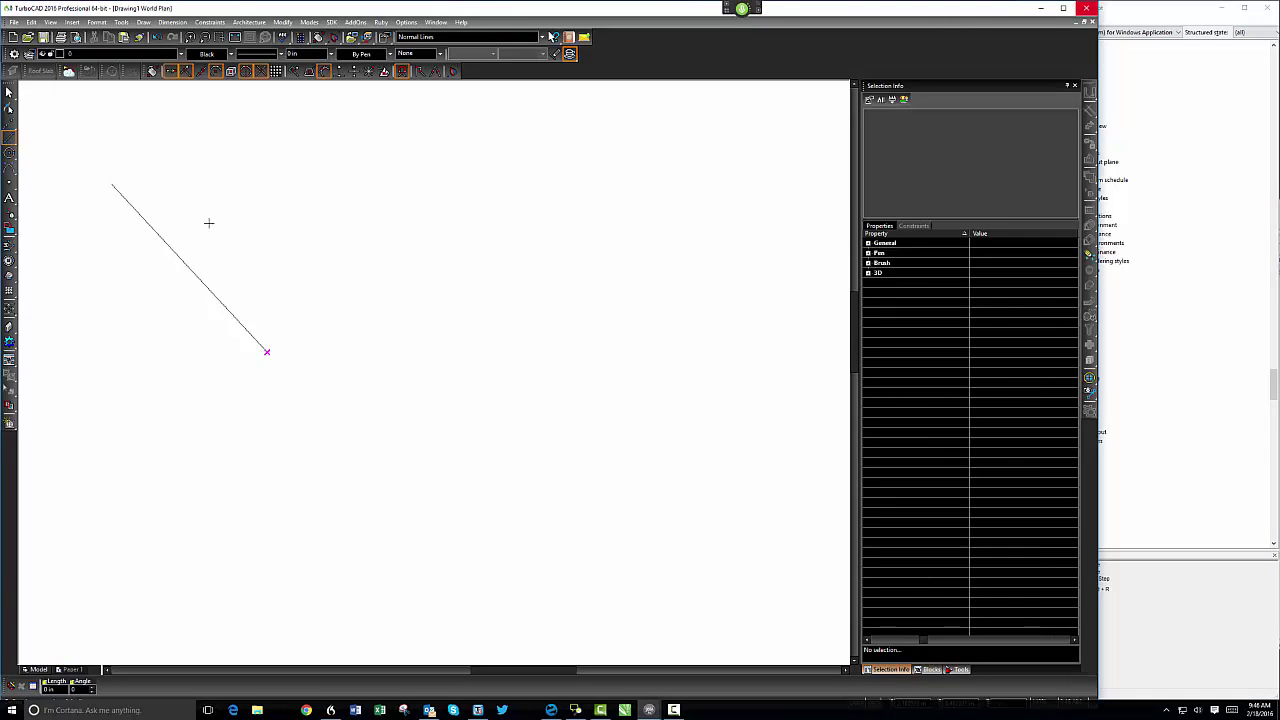
key(ctrl+z)
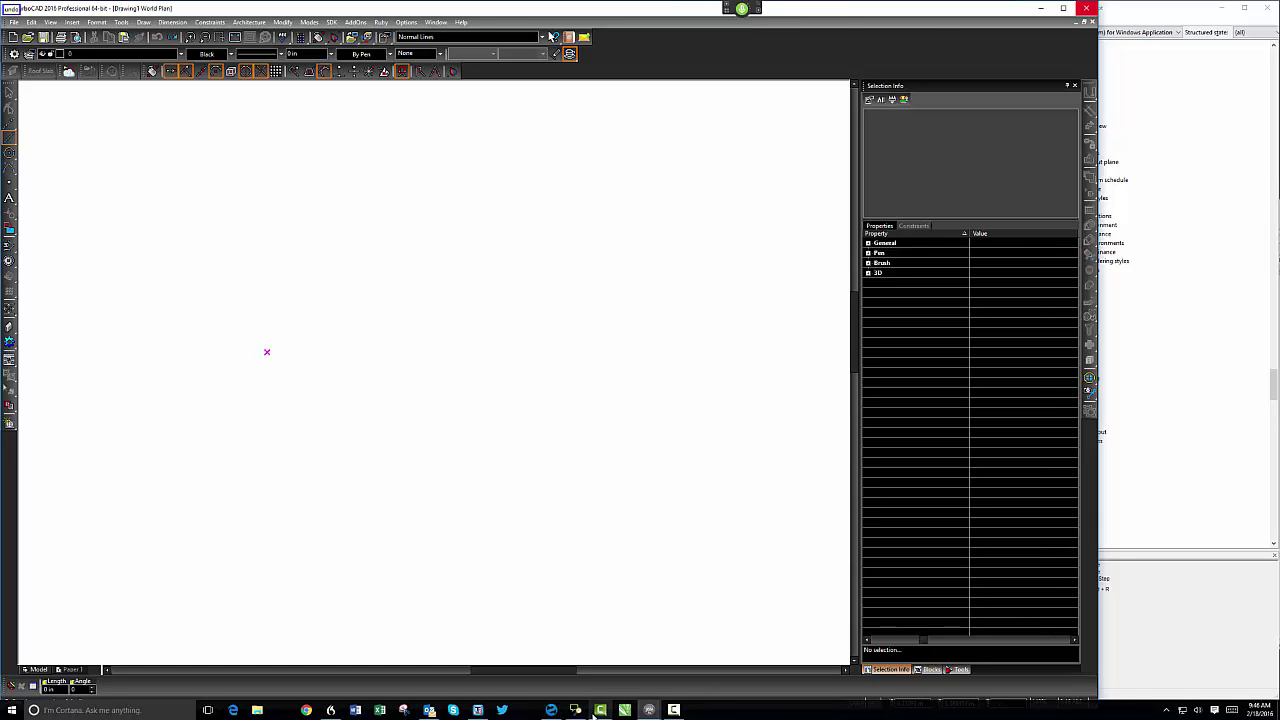
click(577, 710)
click(596, 493)
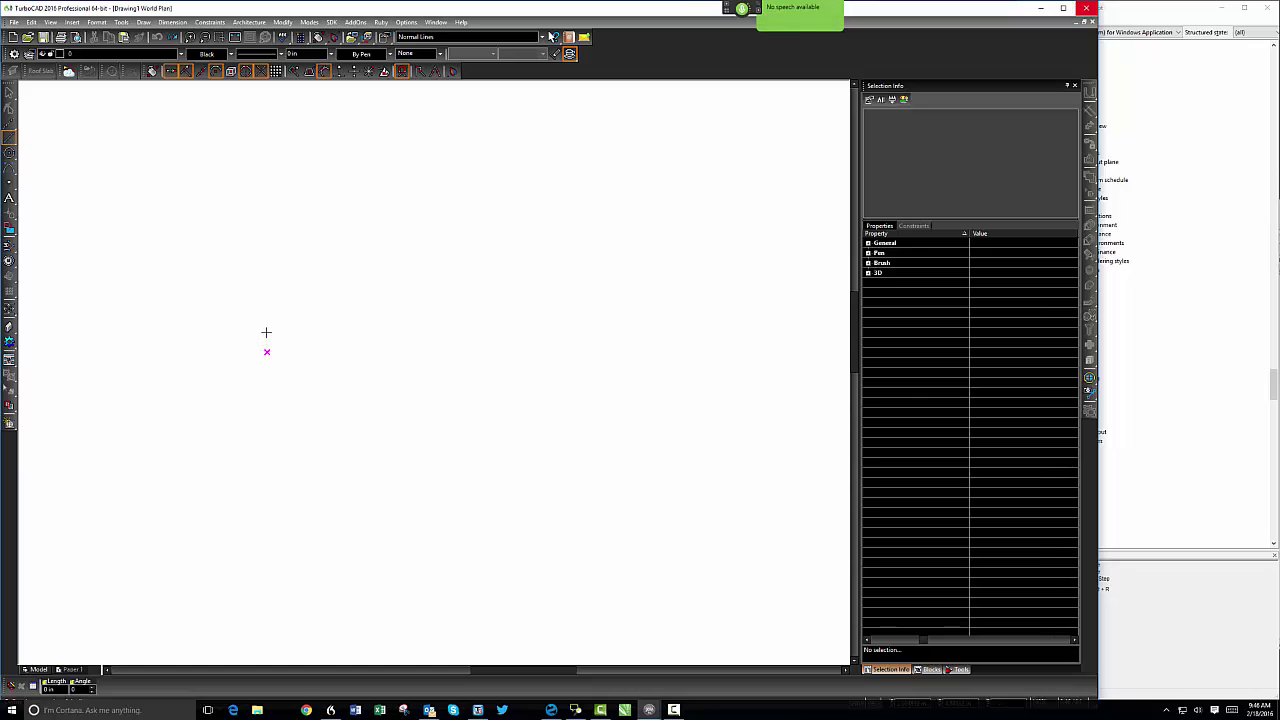
- Draw a large horizontal rectangle across the middle of the drawing area
key(alt+d)
key(l)
key(r)
click(181, 250)
click(730, 575)
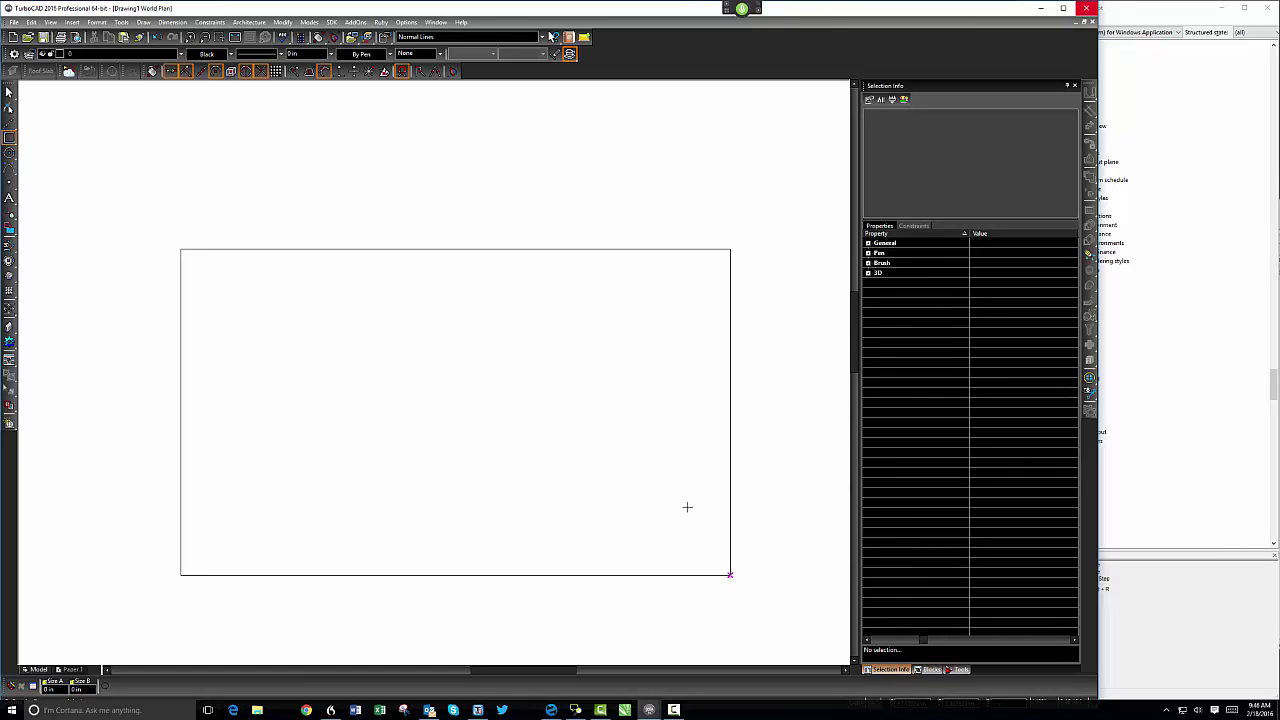
- Draw a line from the top edge's right third point to the bottom edge's left third point, using snap divide point
key(l)
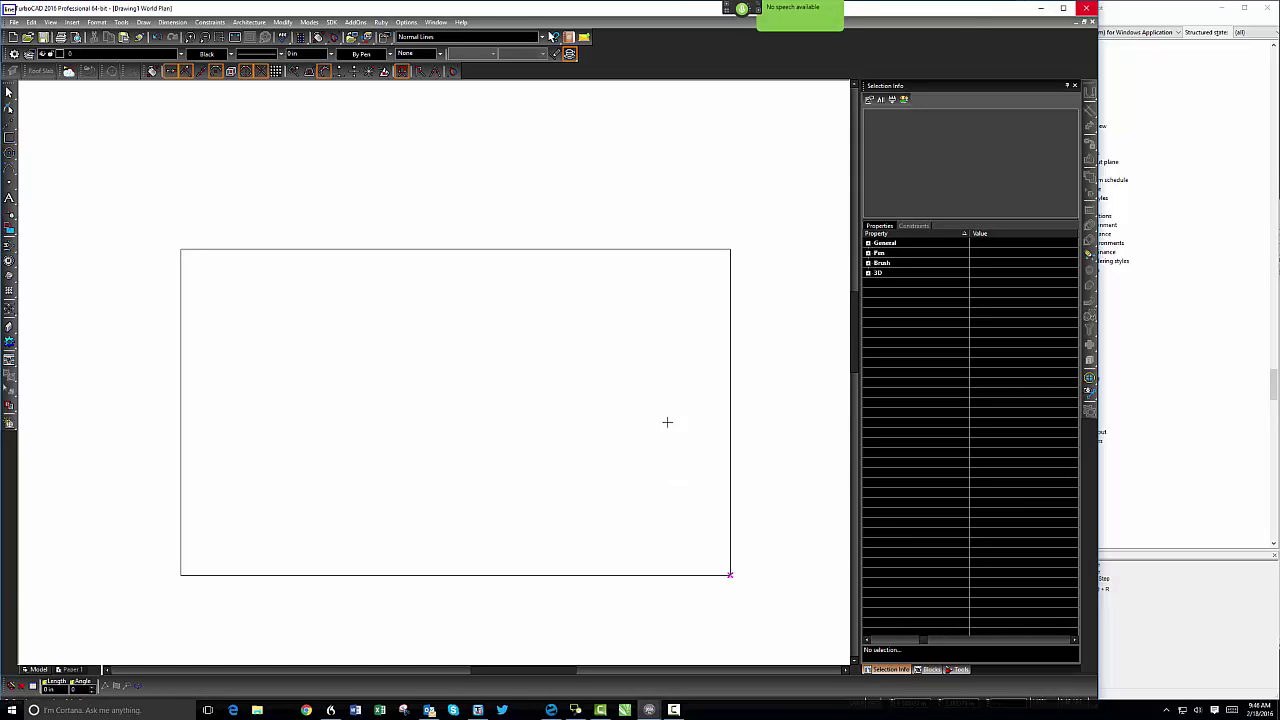
right_click(610, 257)
click(608, 251)
click(280, 570)
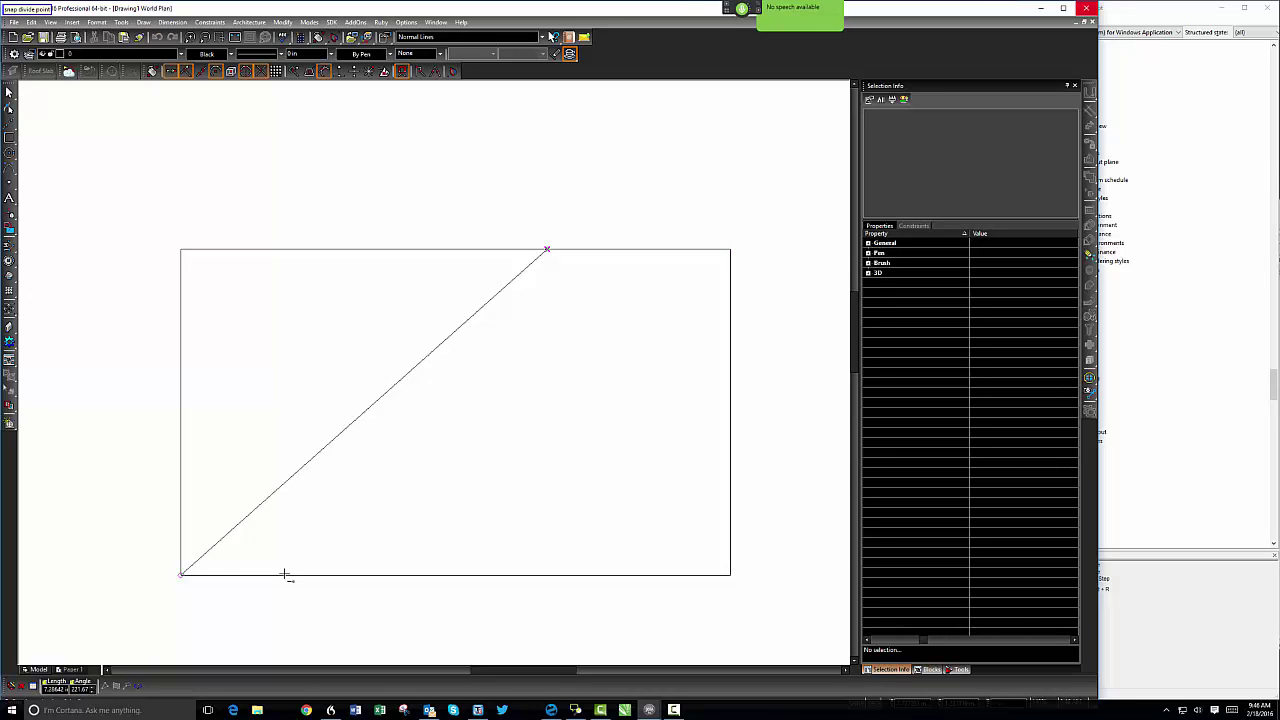
key(d)
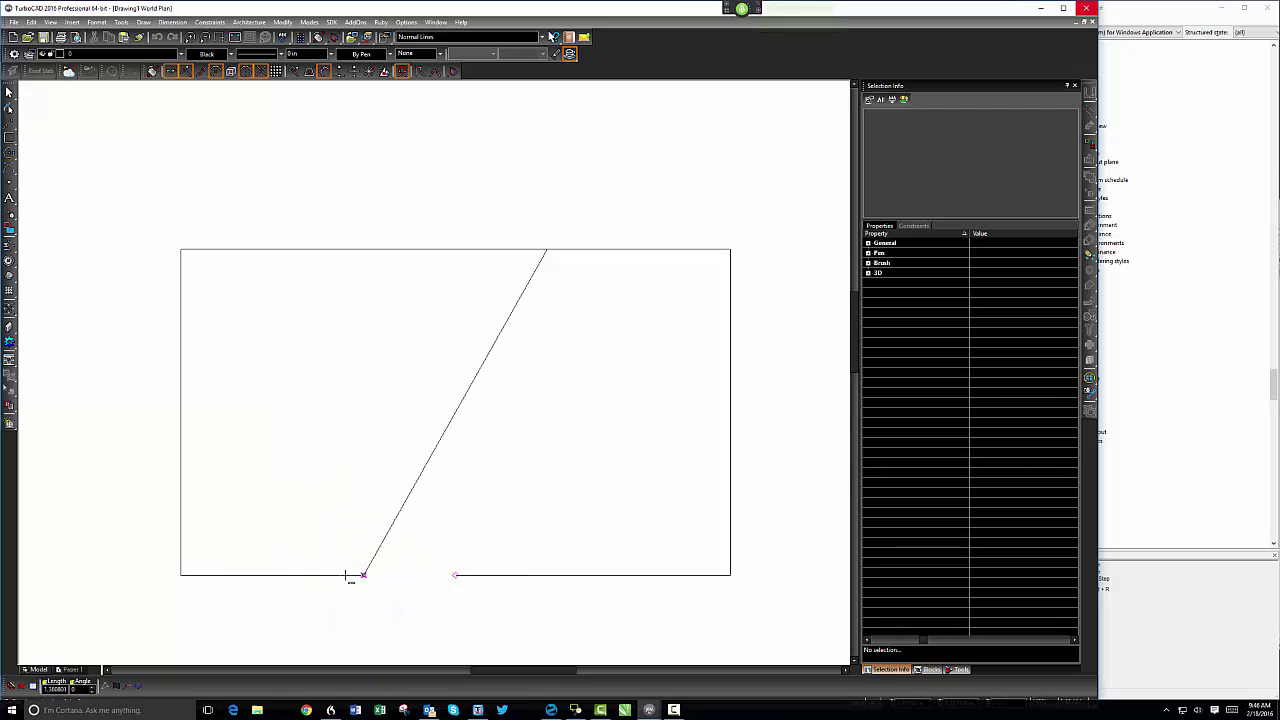
click(368, 574)
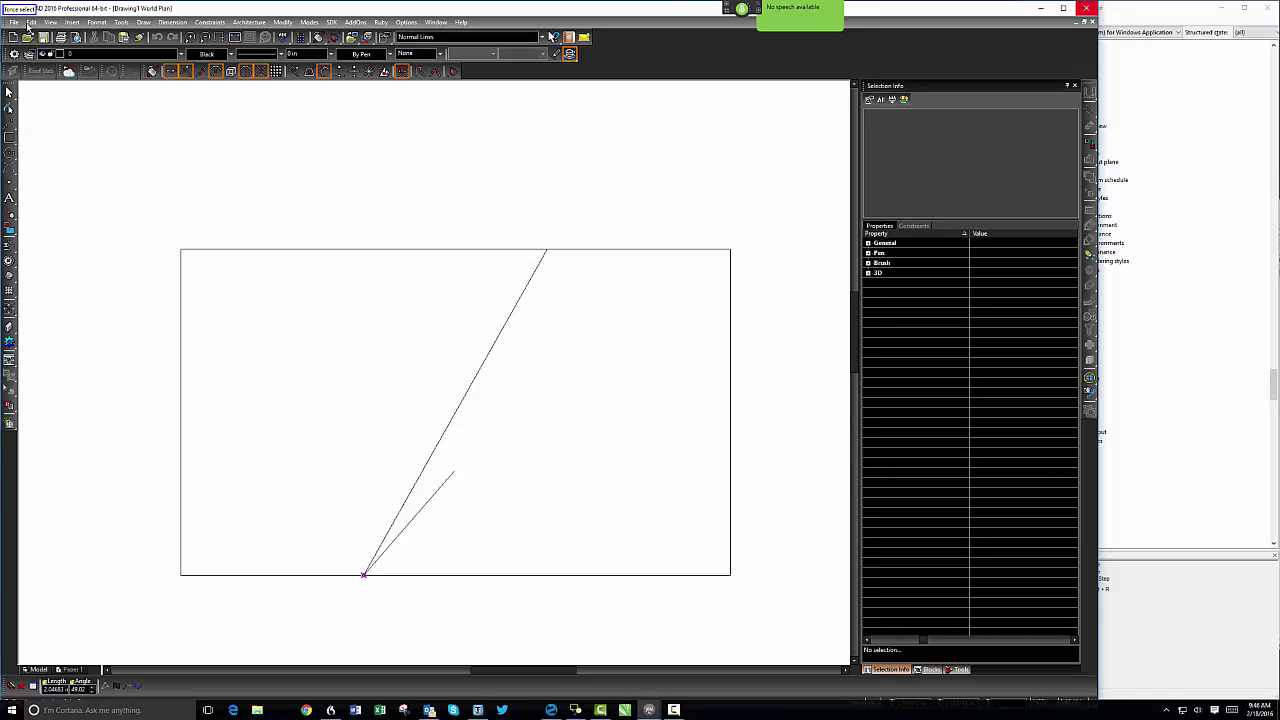
- Select the slanted line inside the rectangle and toggle the selector to 2D mode
key(alt+e)
key(s)
click(499, 340)
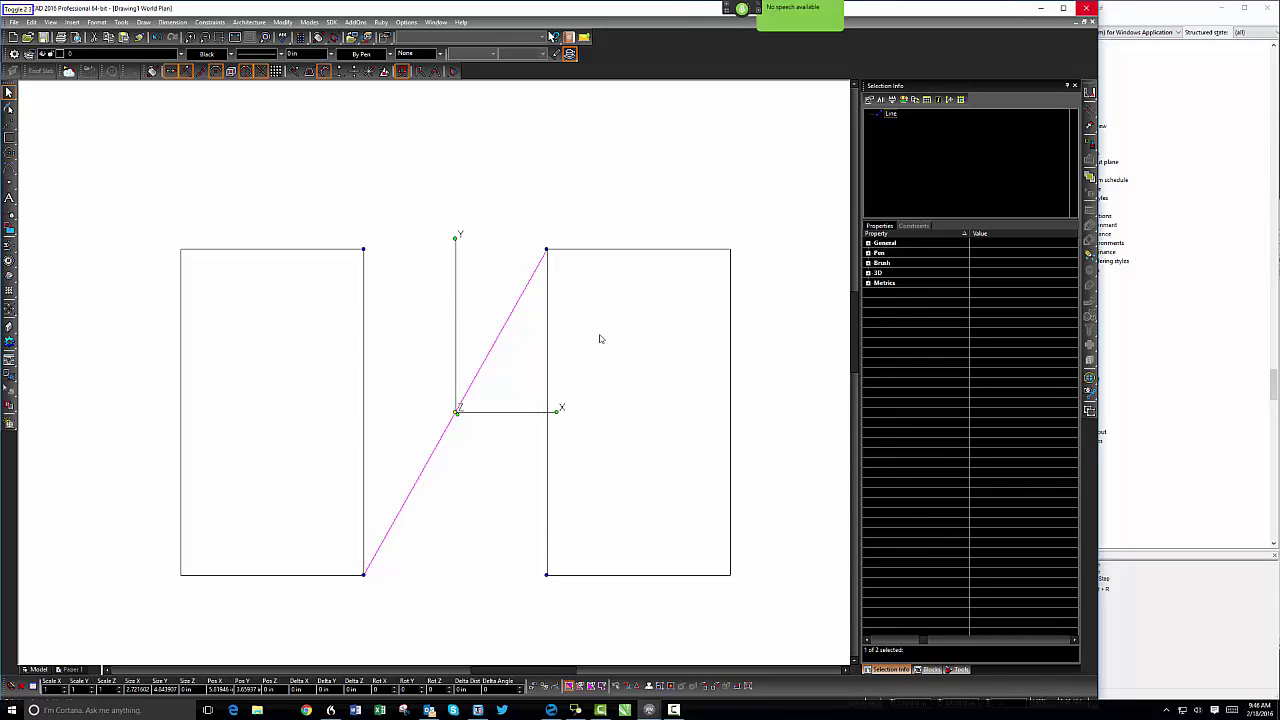
key(g)
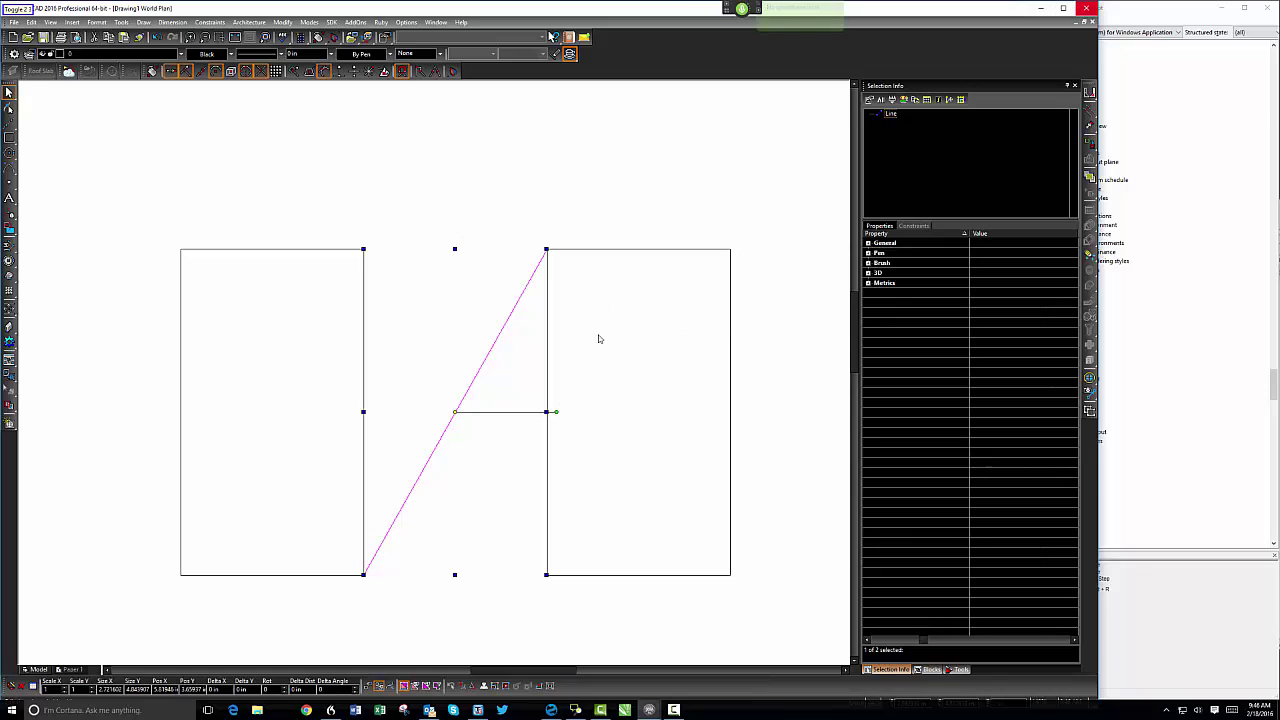
- Draw a polyline from the rectangle's upper-right corner through the slanted line's midpoint to the upper-left and lower-left corners, back through the midpoint to the lower-right corner
key(alt+d)
key(p)
click(729, 250)
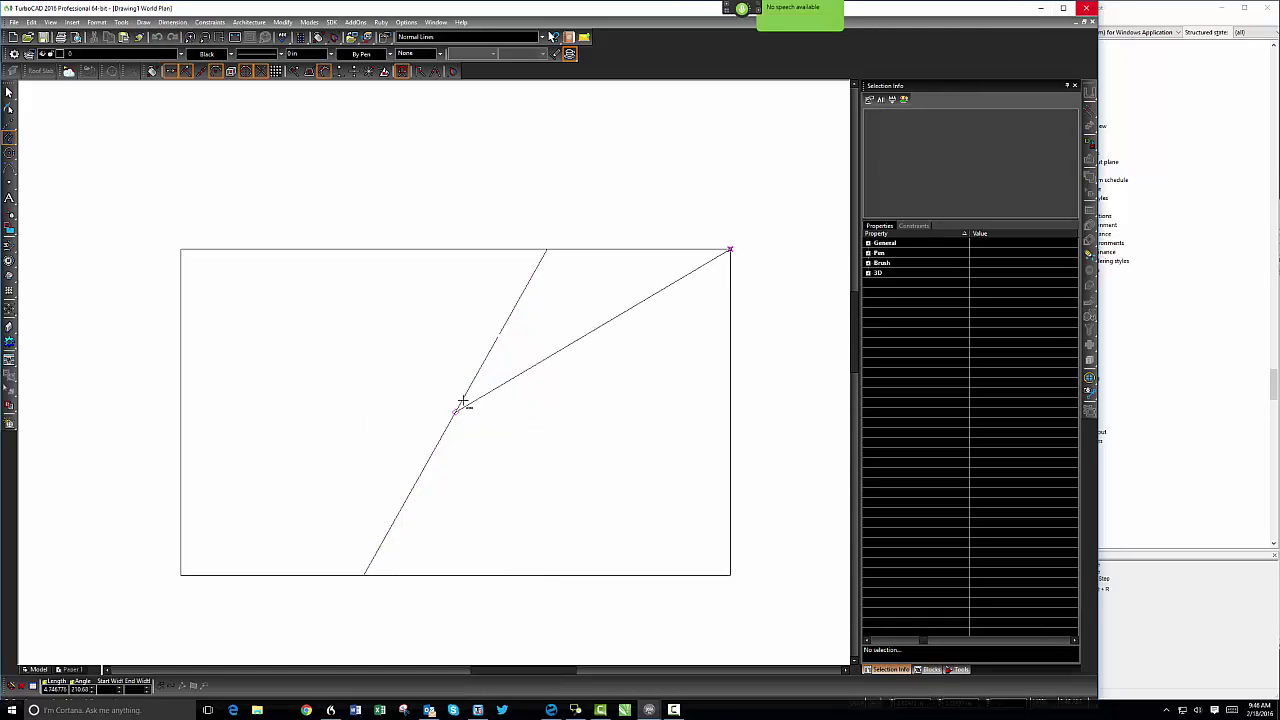
key(m)
click(464, 401)
click(182, 250)
click(181, 574)
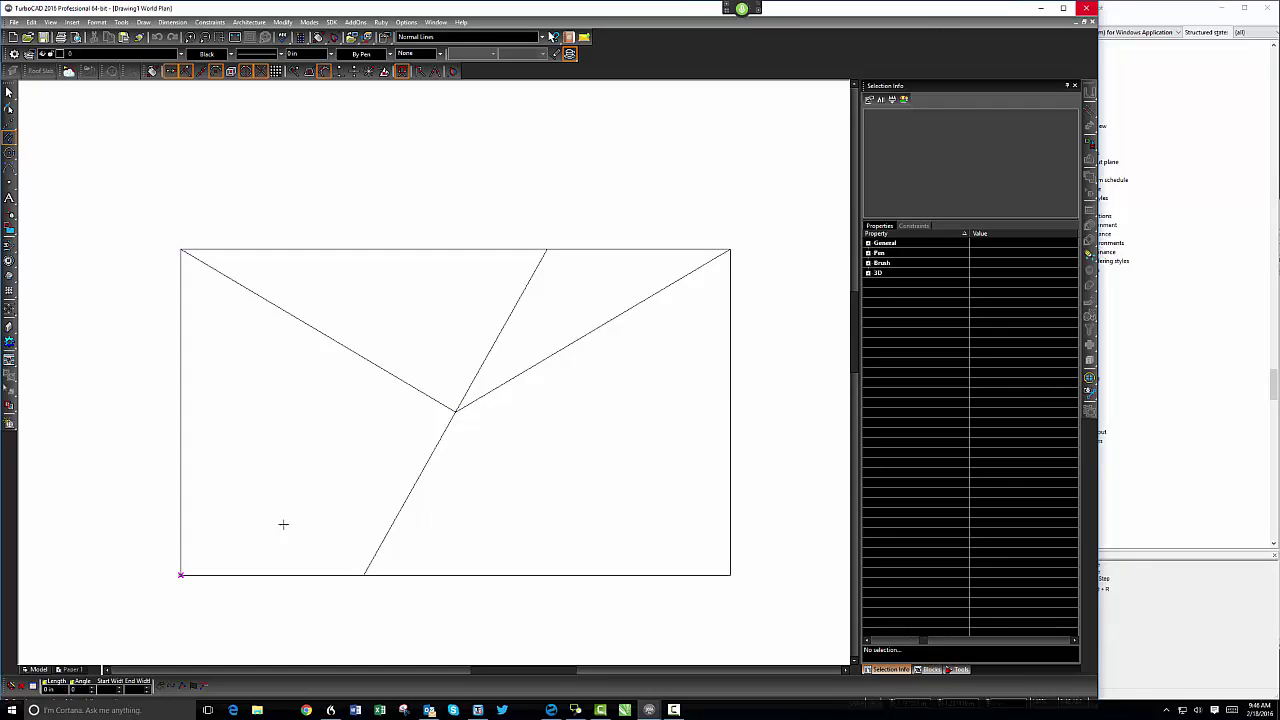
click(456, 411)
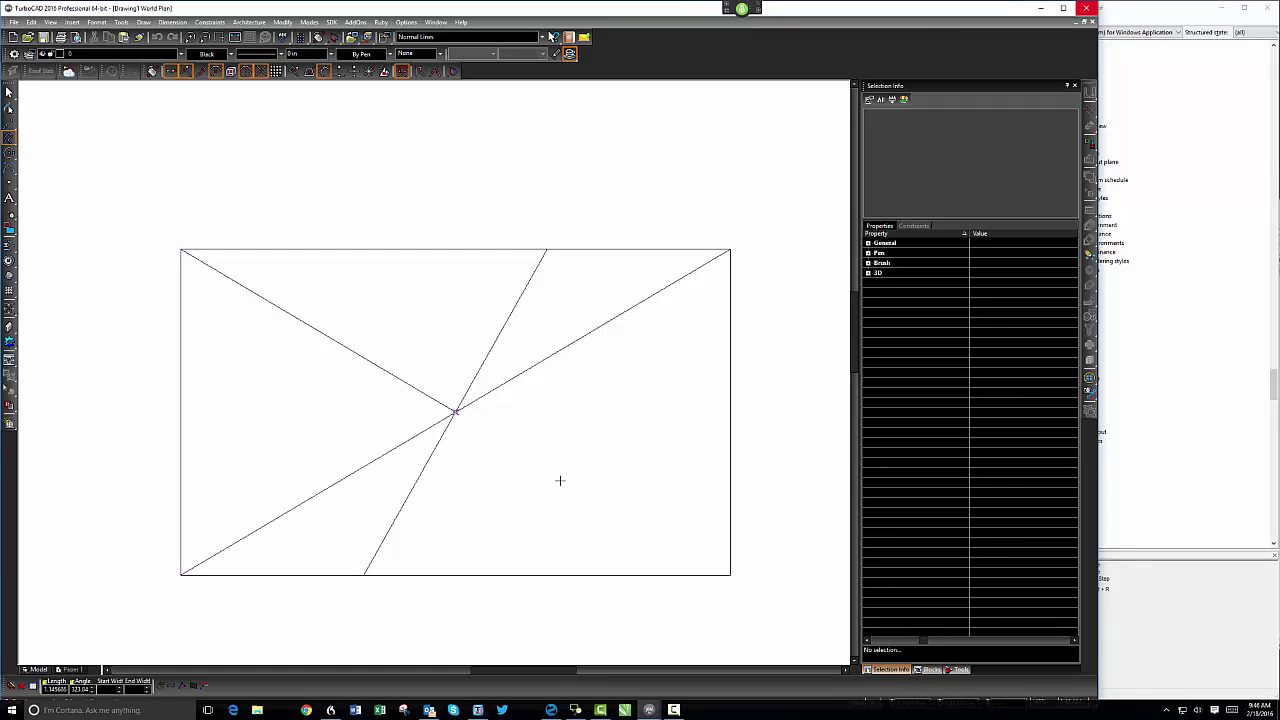
click(731, 575)
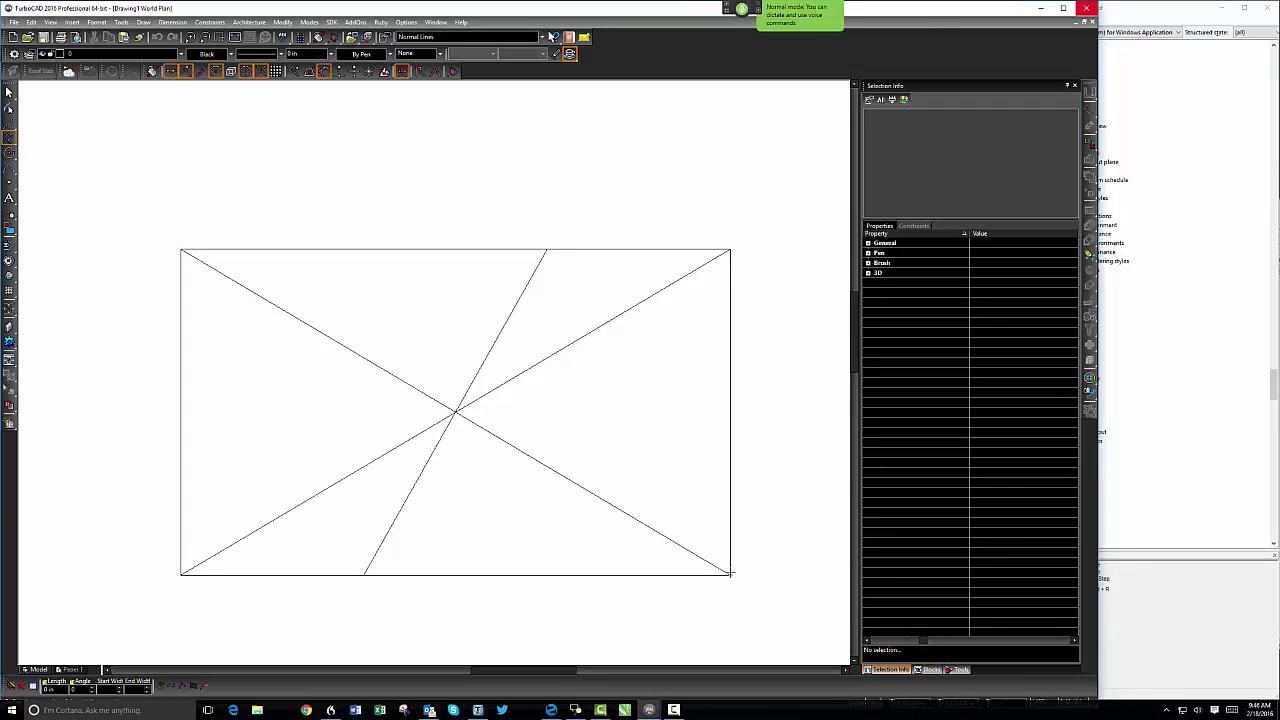
right_click(660, 468)
key(f)
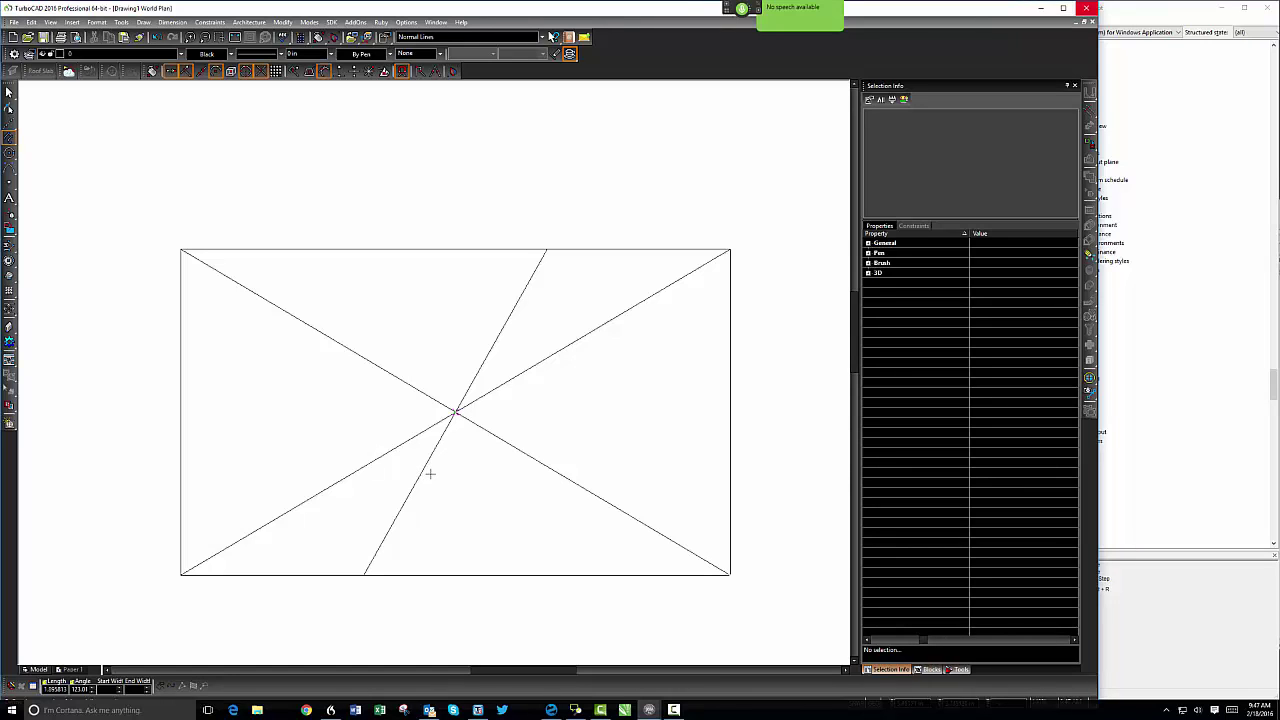
- Mirror-copy the slanted line about the rectangle's vertical centre axis and clear the selection
key(alt+e)
key(s)
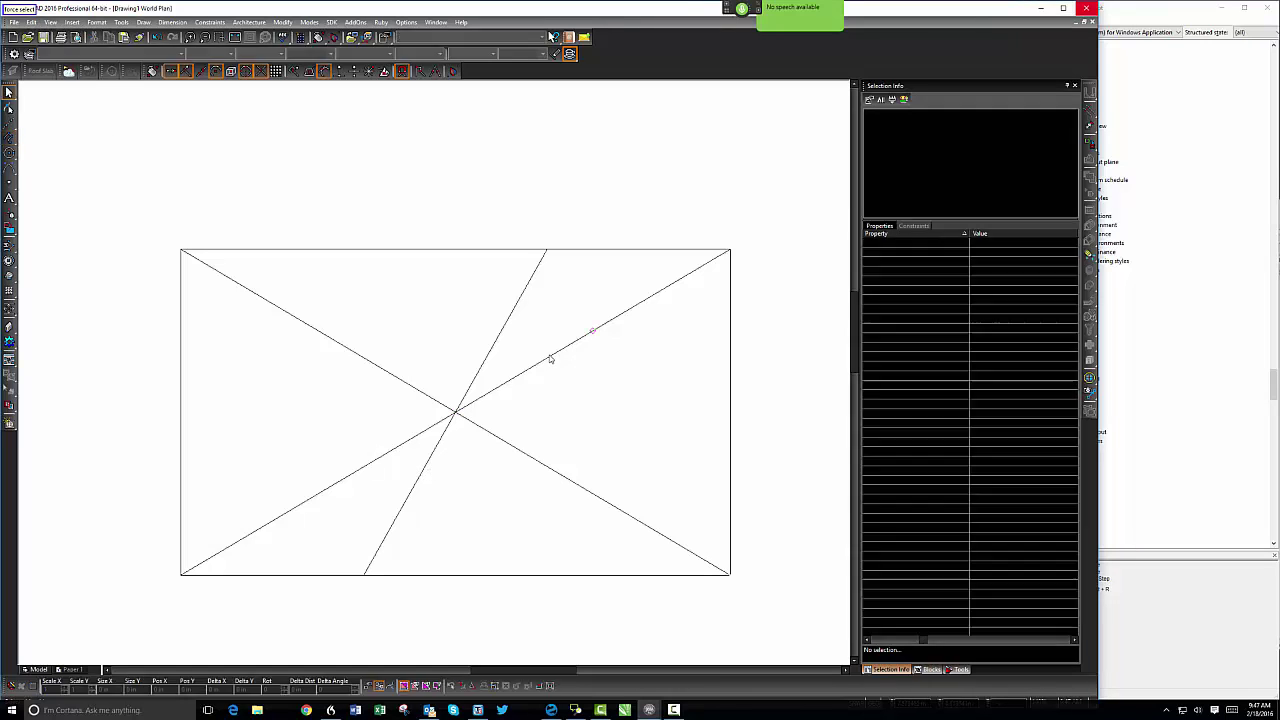
click(511, 315)
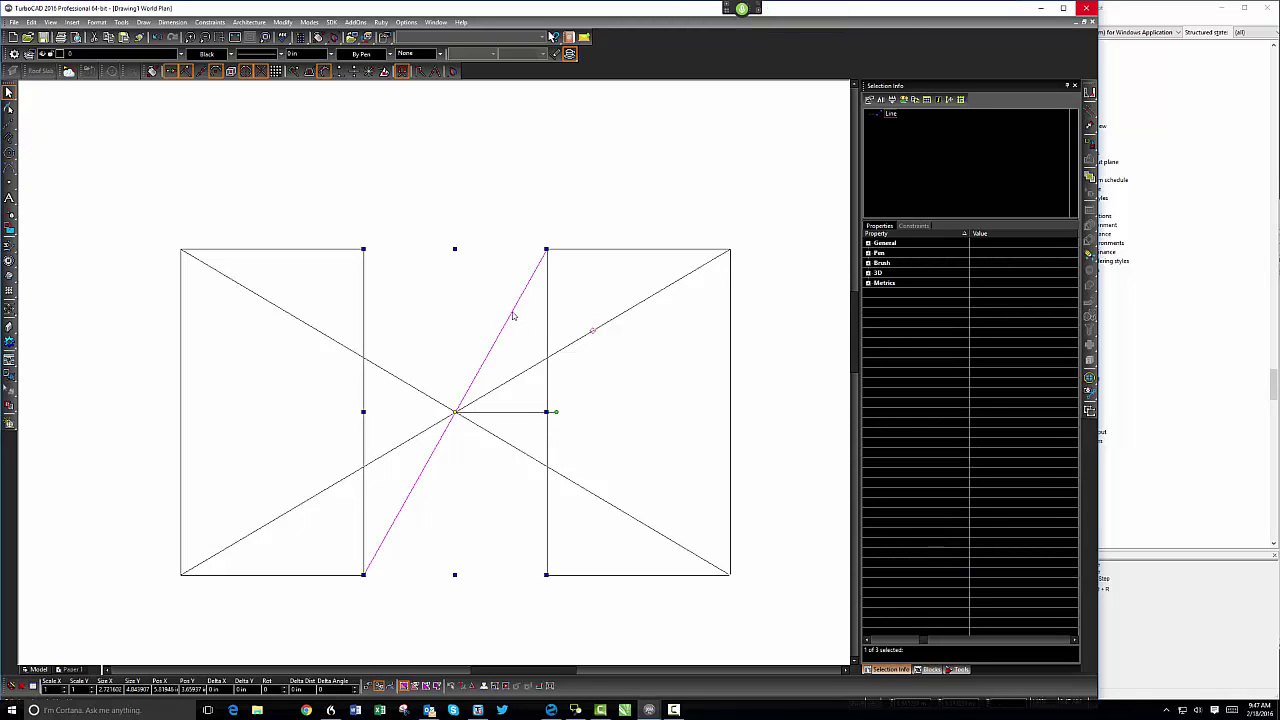
key(alt+m)
key(c)
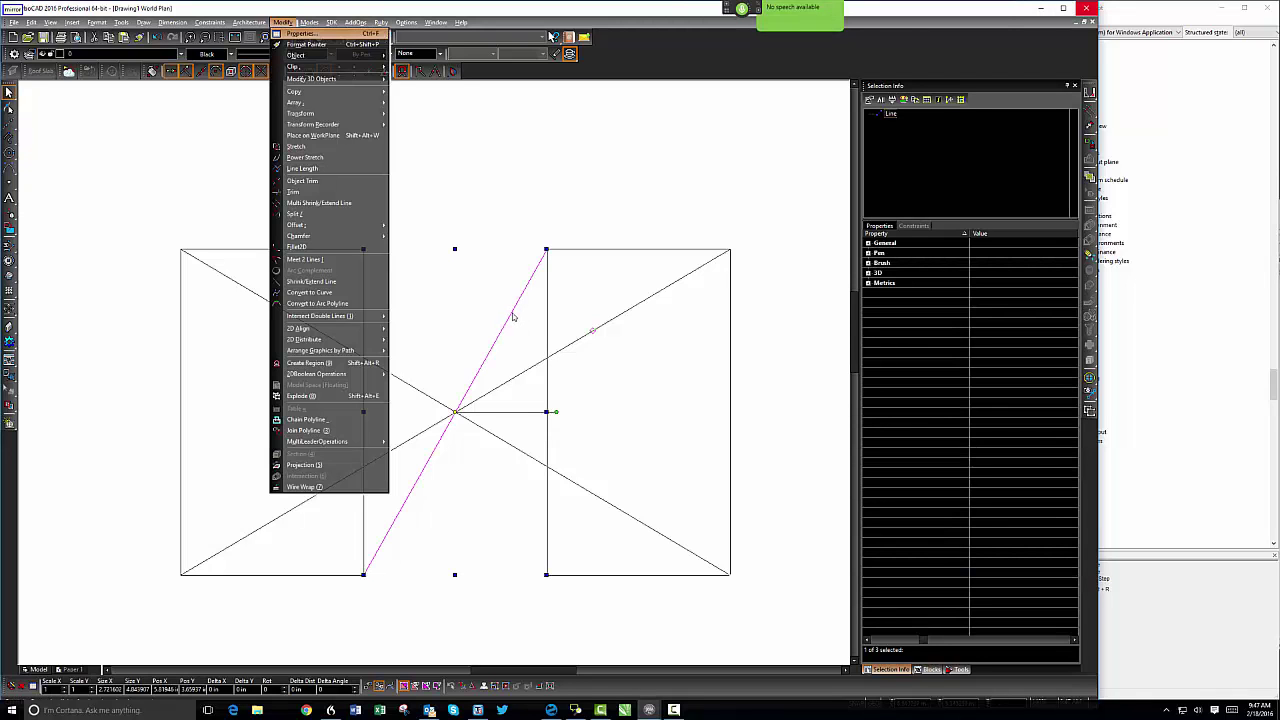
key(m)
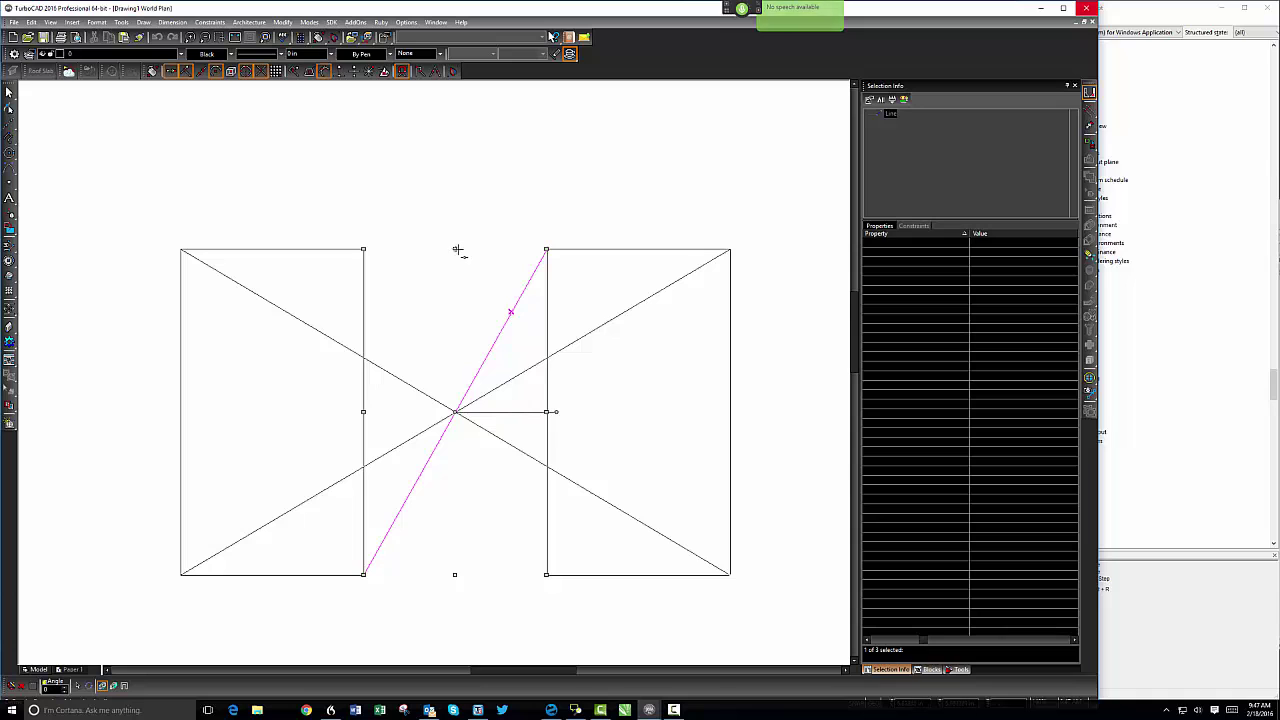
click(457, 250)
click(455, 574)
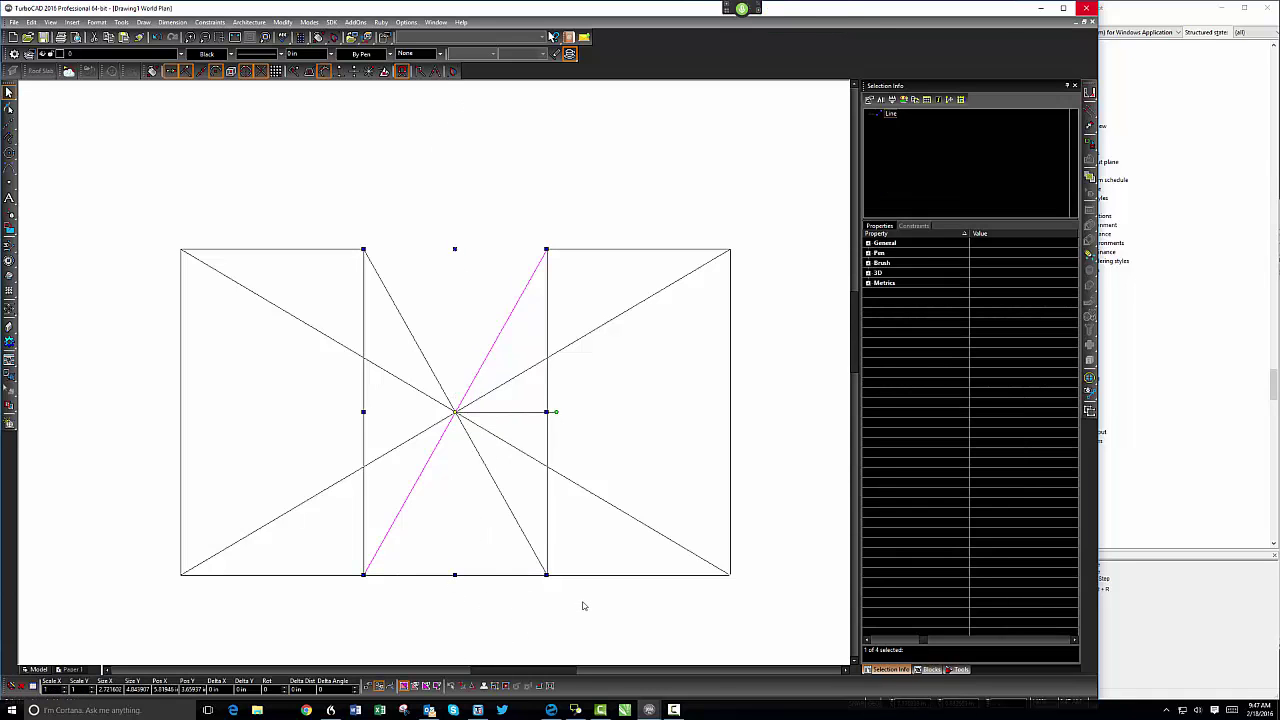
key(Escape)
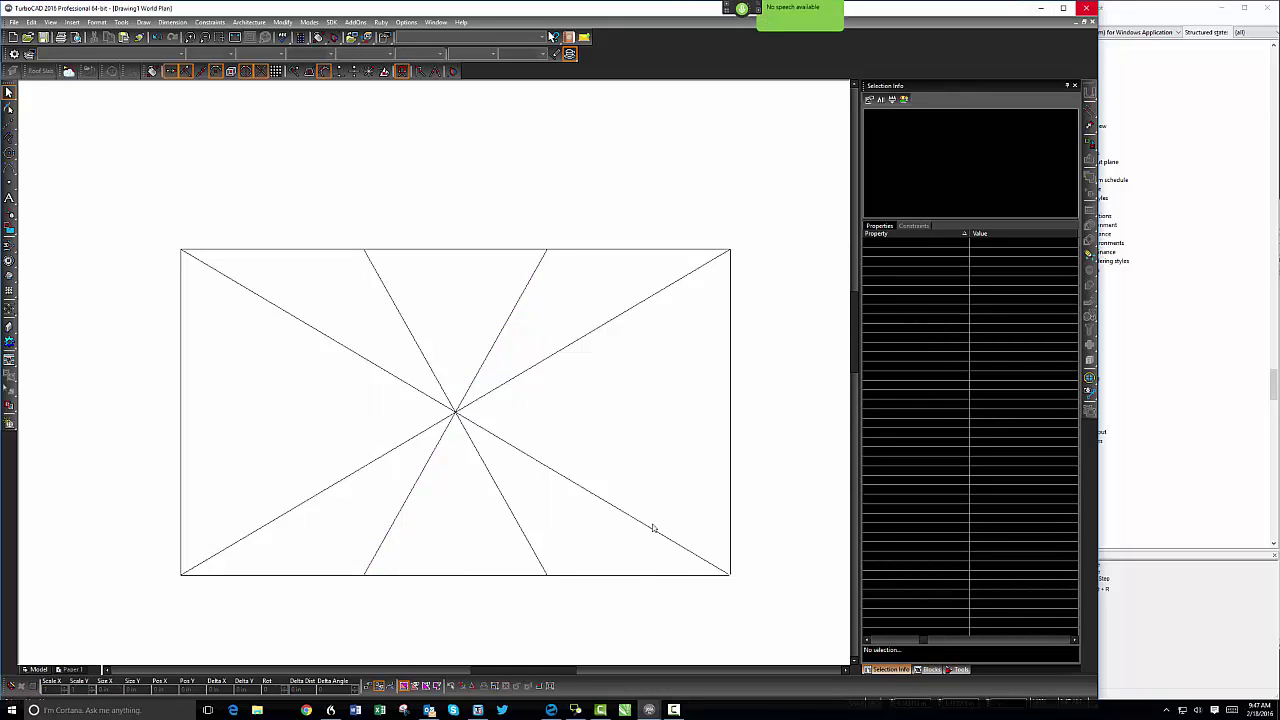
- Fill the four wedges touching the rectangle's corners along its top and bottom edges with solid black pick point hatches
key(alt+d)
key(h)
key(p)
click(546, 337)
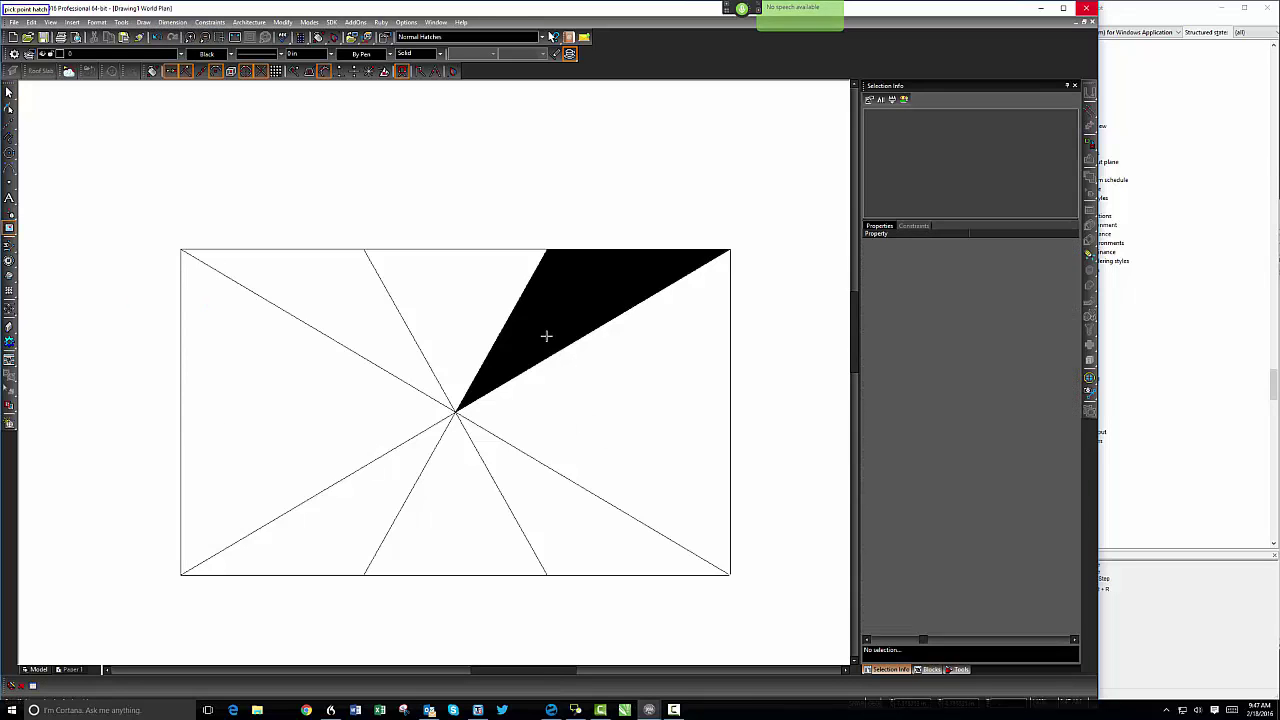
click(408, 349)
click(391, 478)
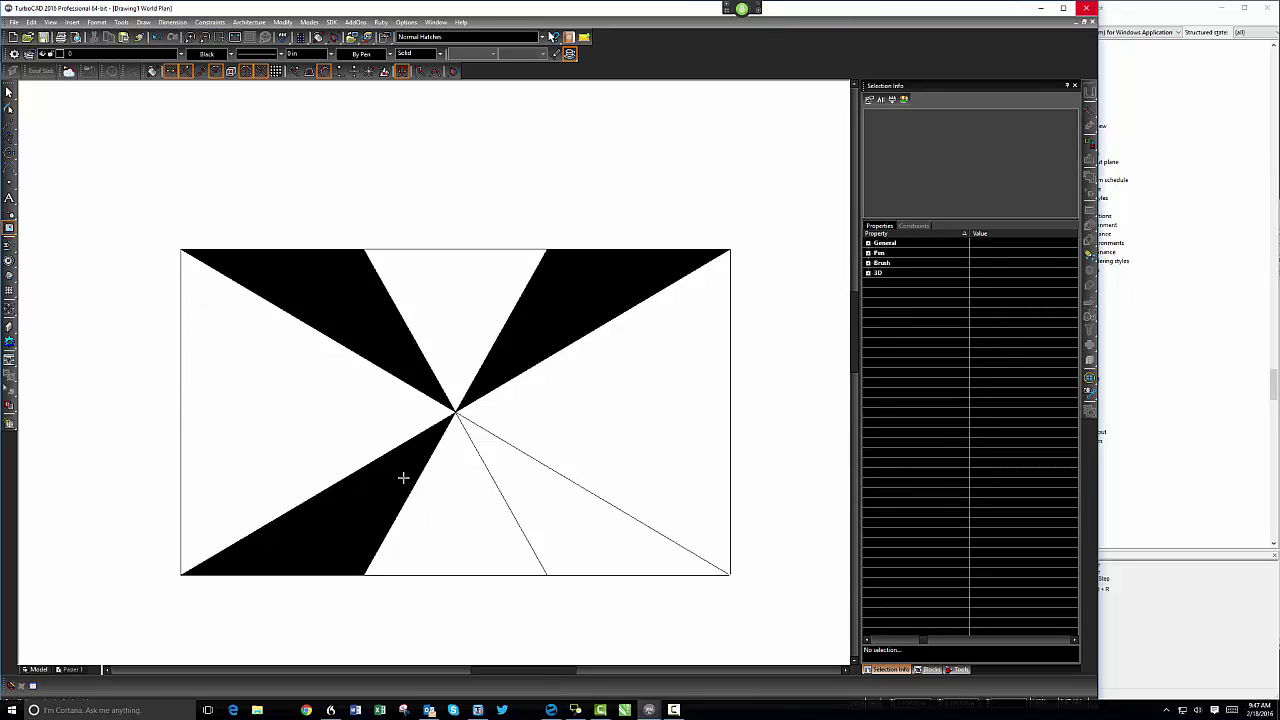
click(532, 492)
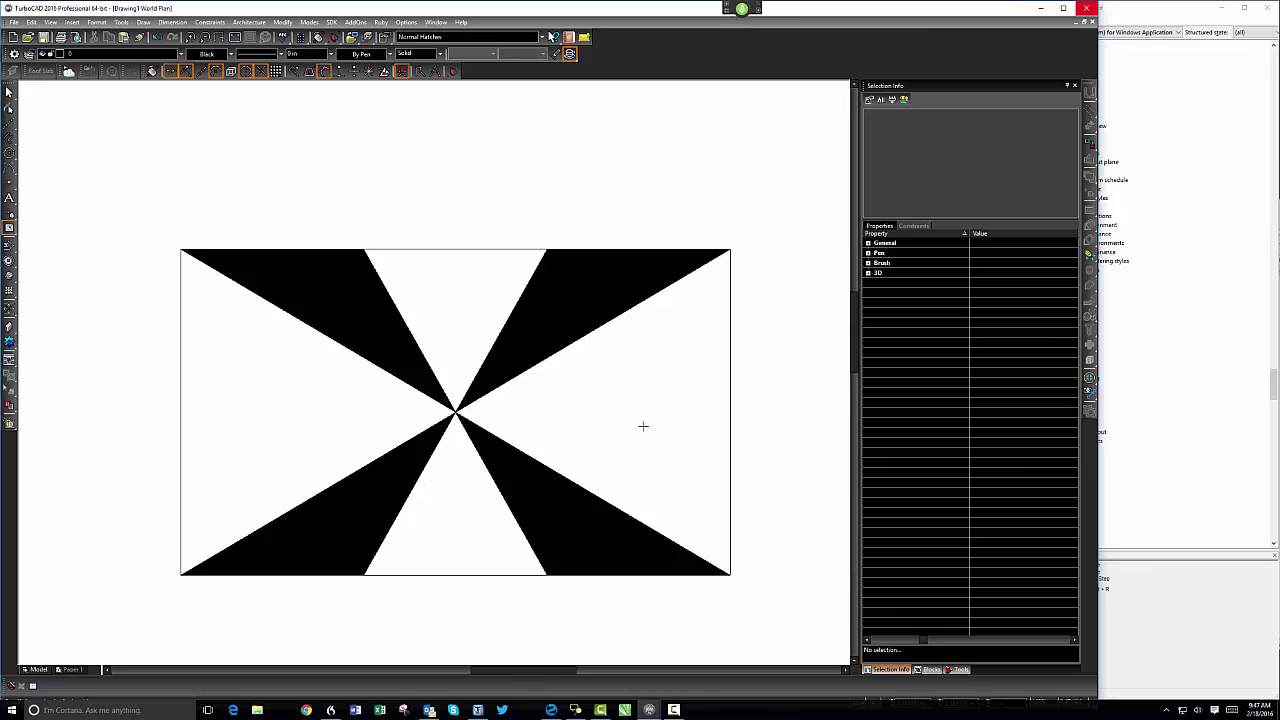
- Offset the rectangle outward at a 0.25 in spacing to create a series of concentric outlines
key(alt+m)
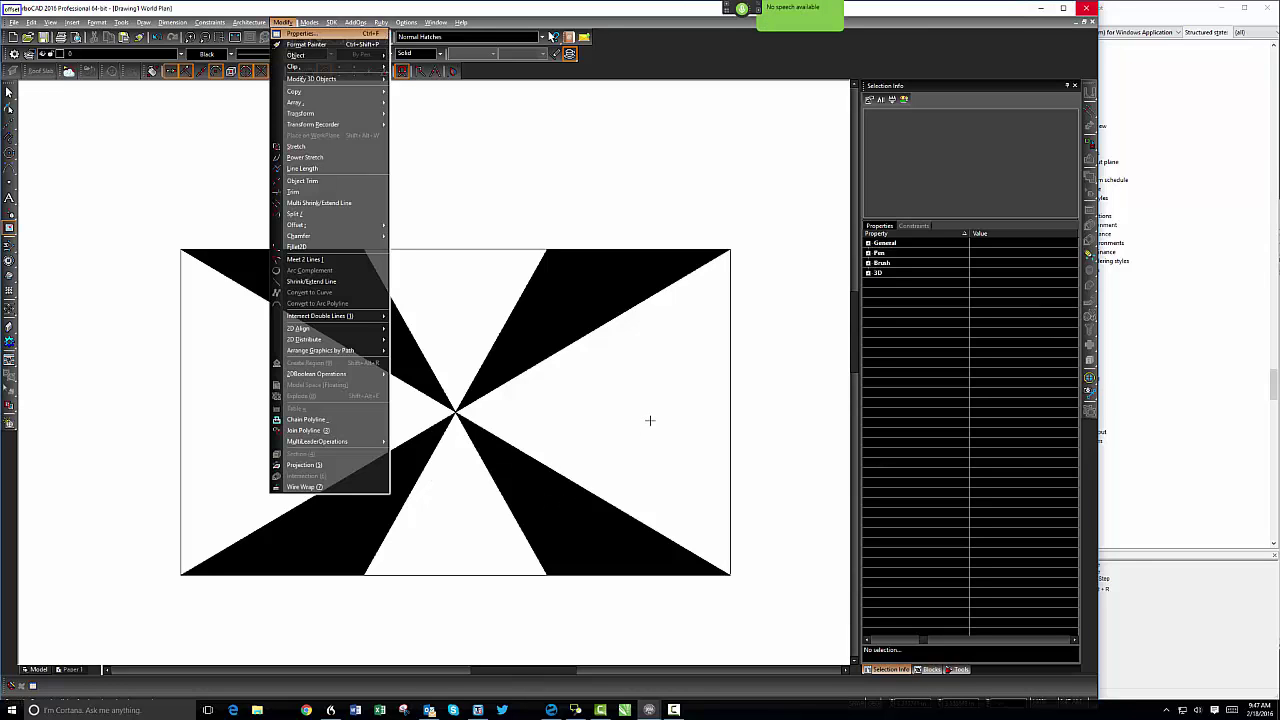
key(semicolon)
key(Return)
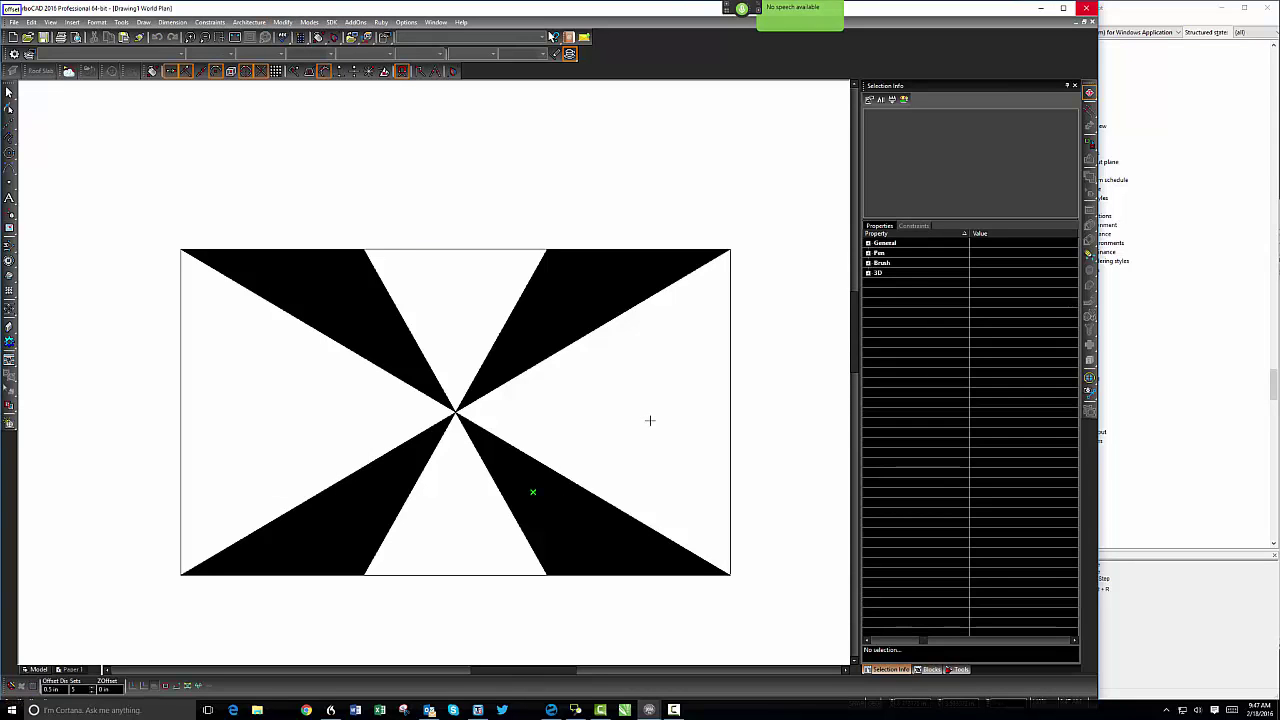
key(Tab)
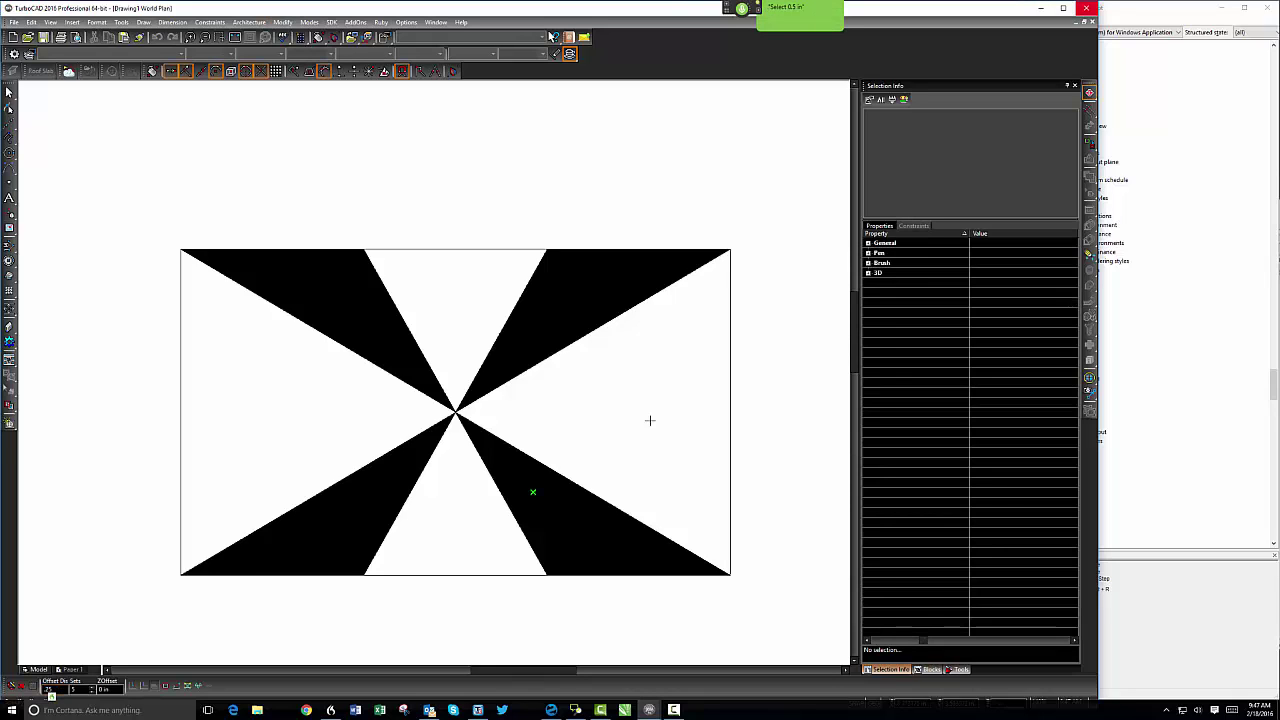
key(Return)
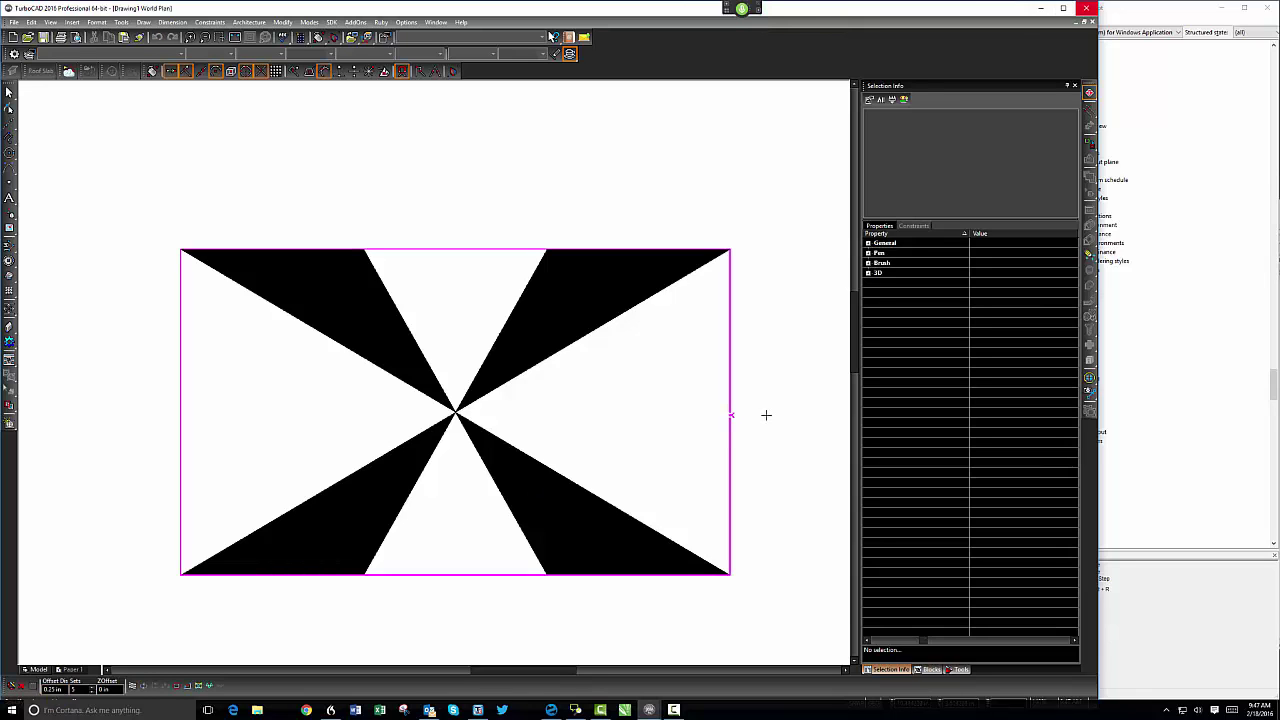
click(766, 414)
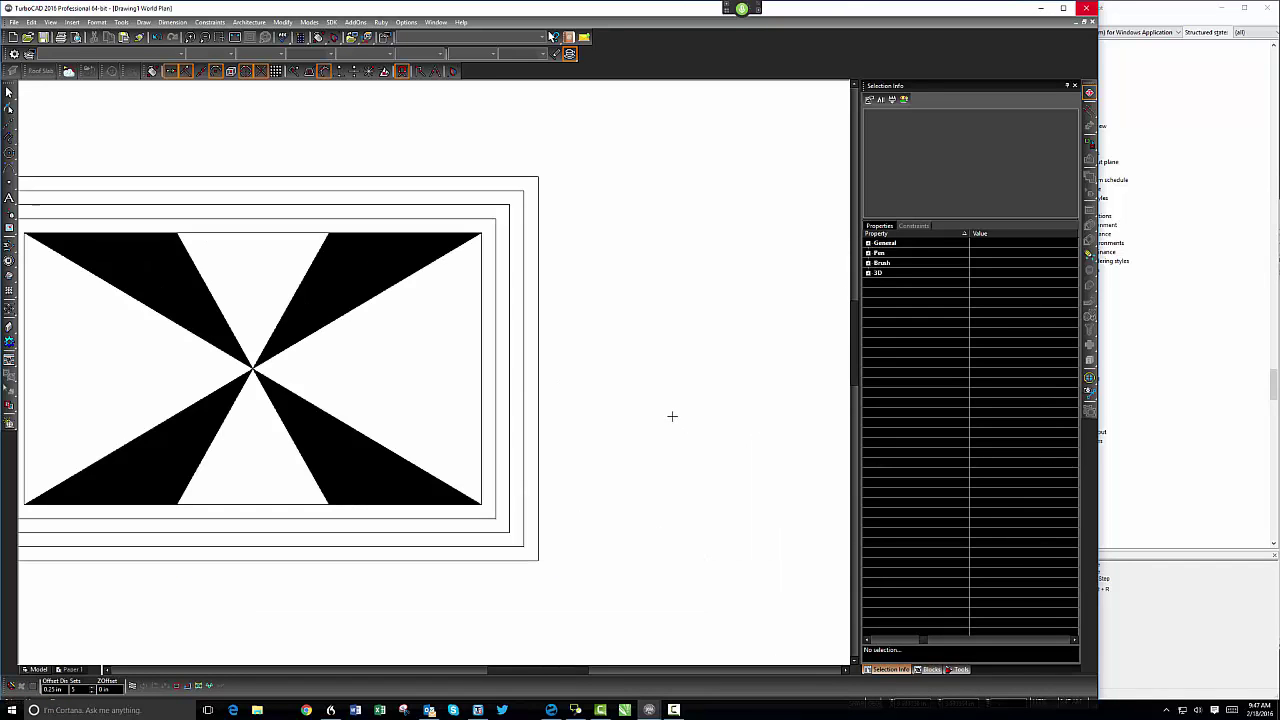
middle_drag(426, 374, 629, 334)
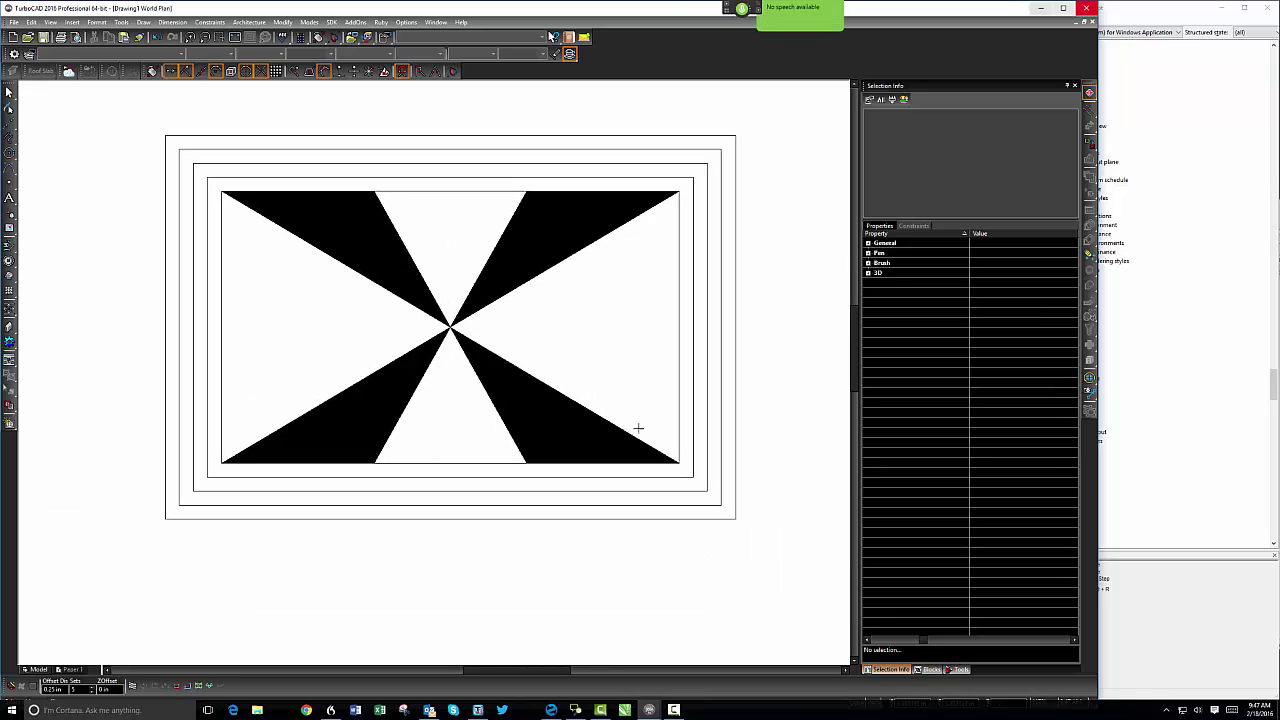
- Fill the first and third bands around the rectangle with solid black pick point hatches
key(alt+d)
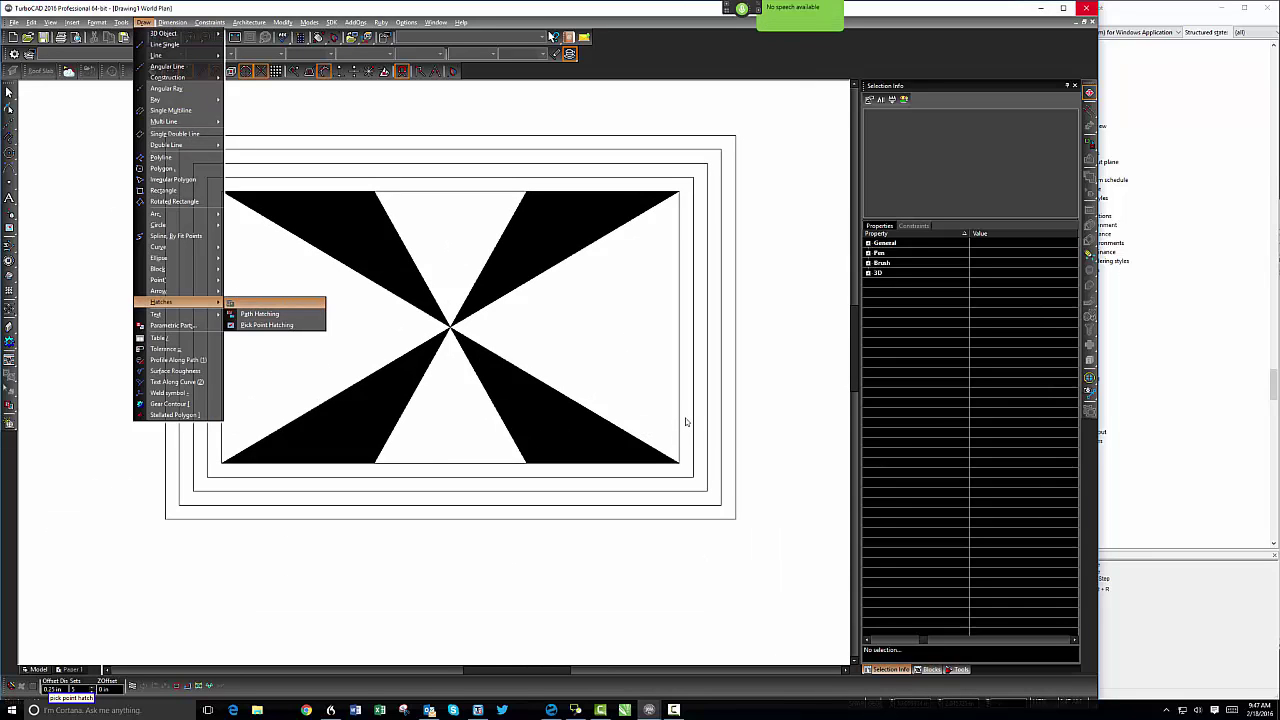
click(685, 418)
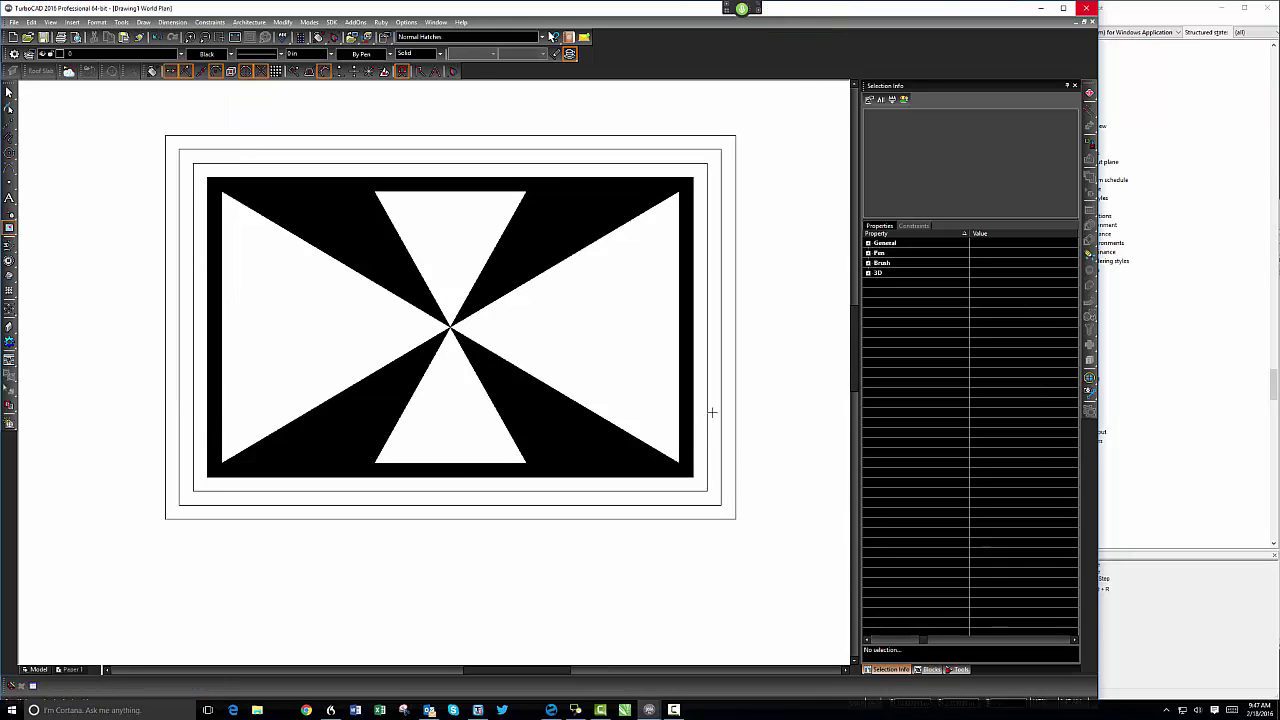
click(712, 412)
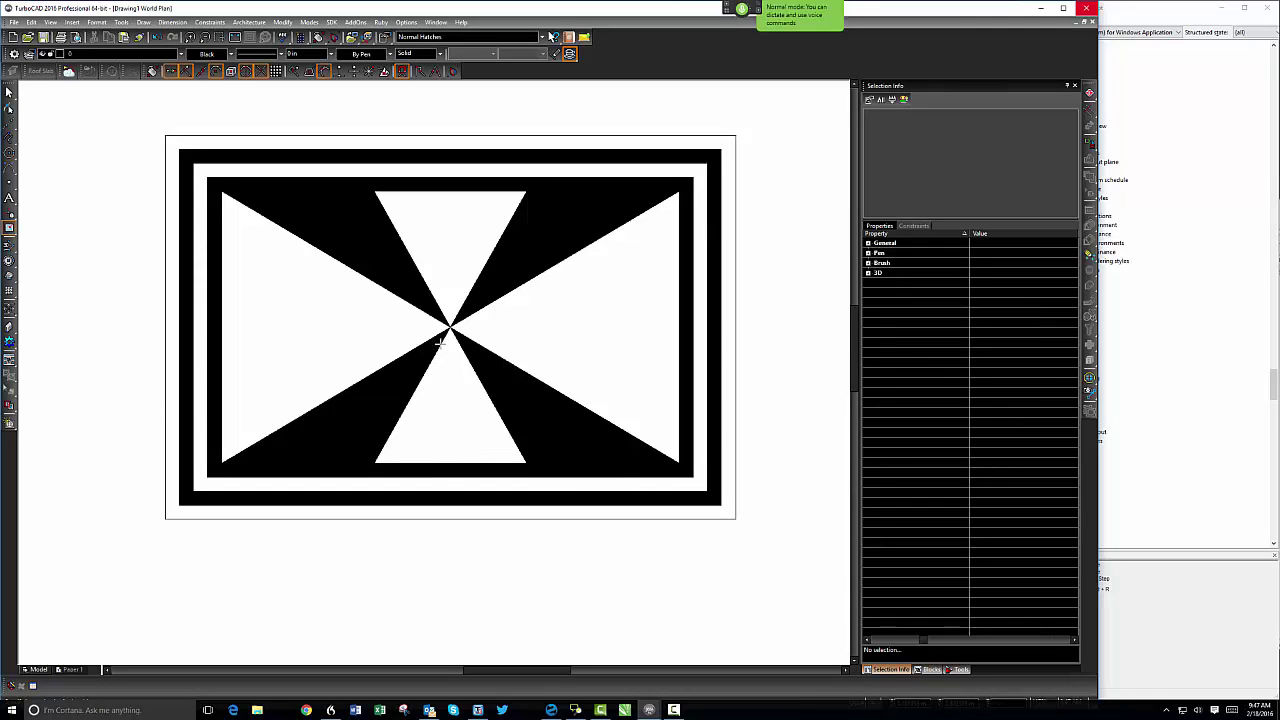
- Draw a circle centred on the point where the wedges meet, extending into the lower-right black wedge
key(Return)
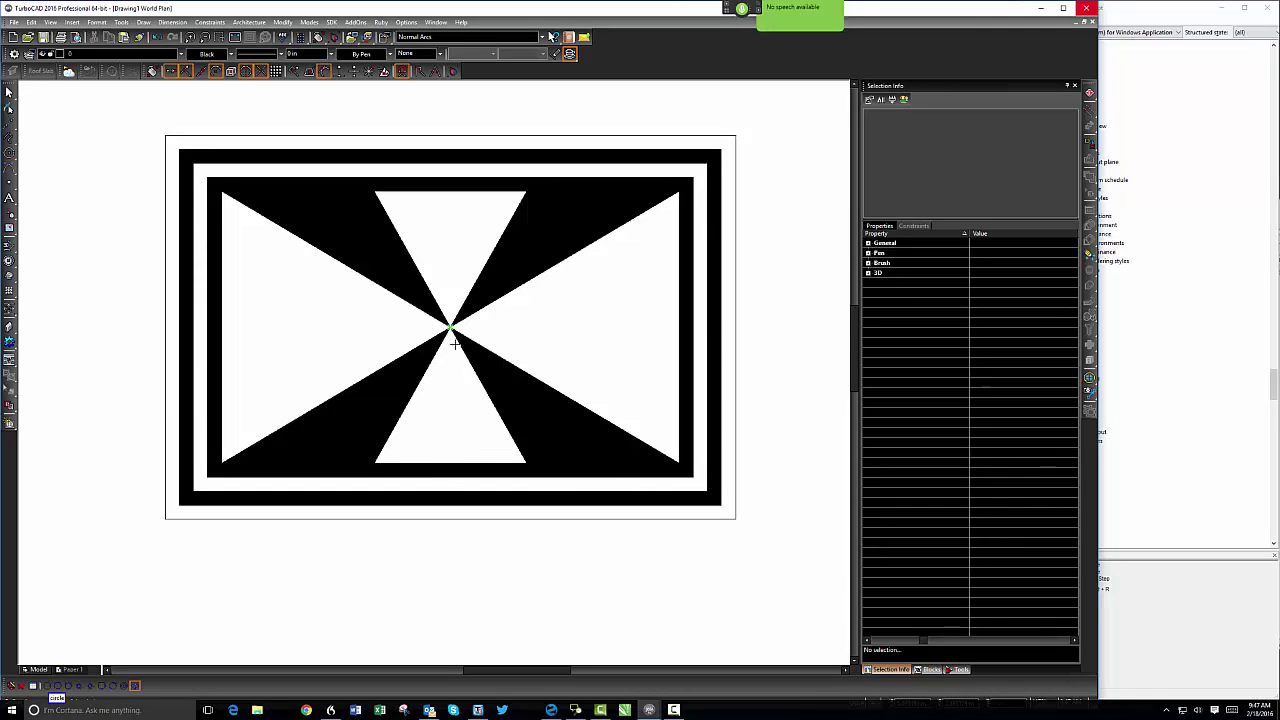
click(450, 326)
click(576, 400)
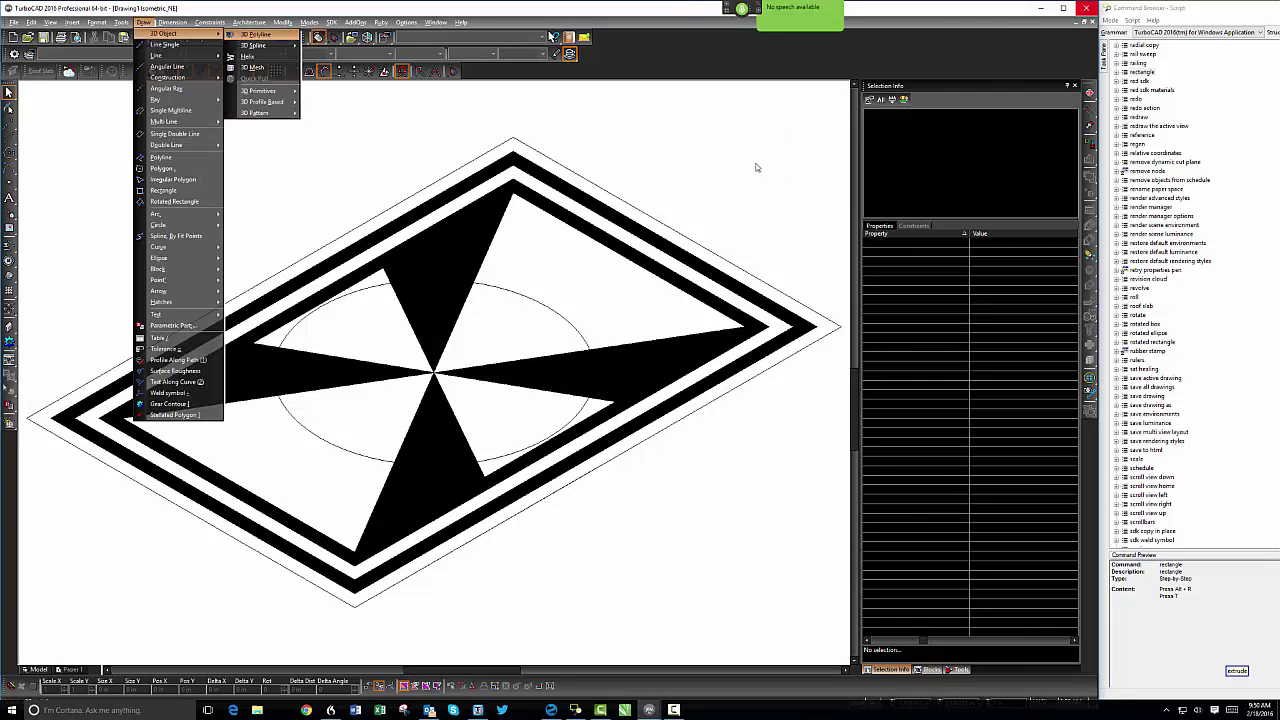
- Extrude the outermost rectangle downward in the isometric view to form a base block
click(769, 364)
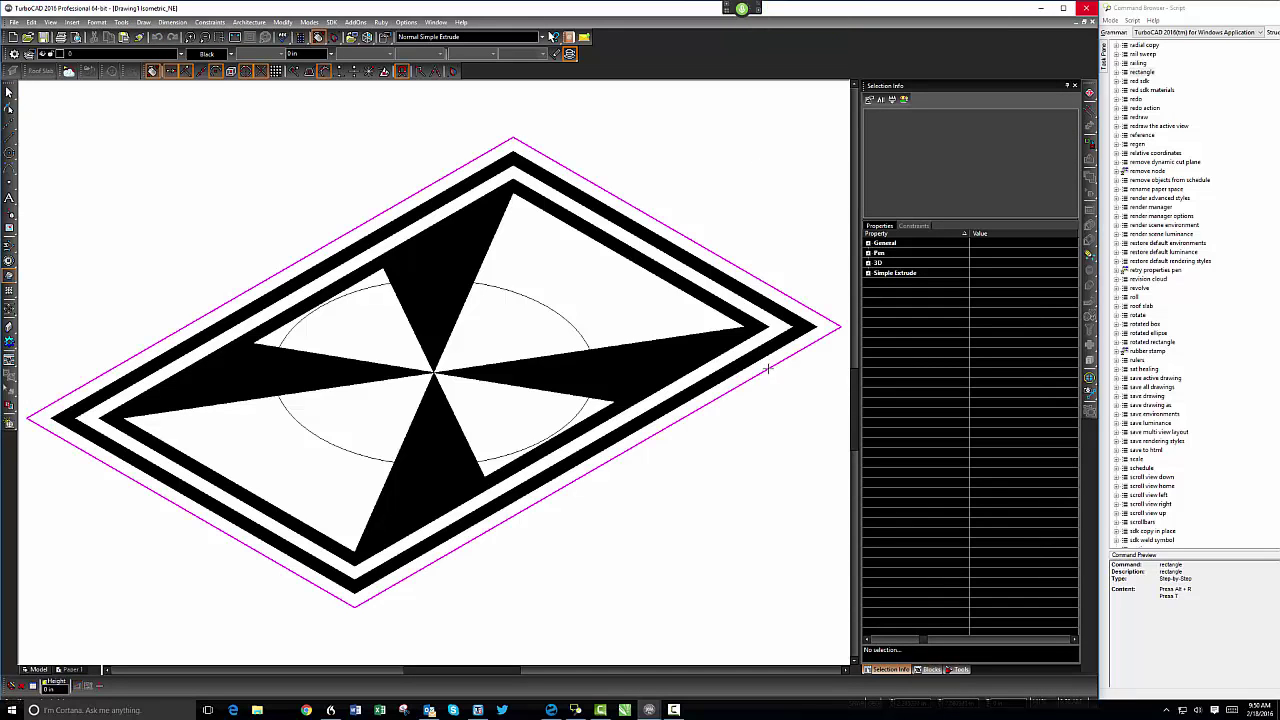
click(769, 484)
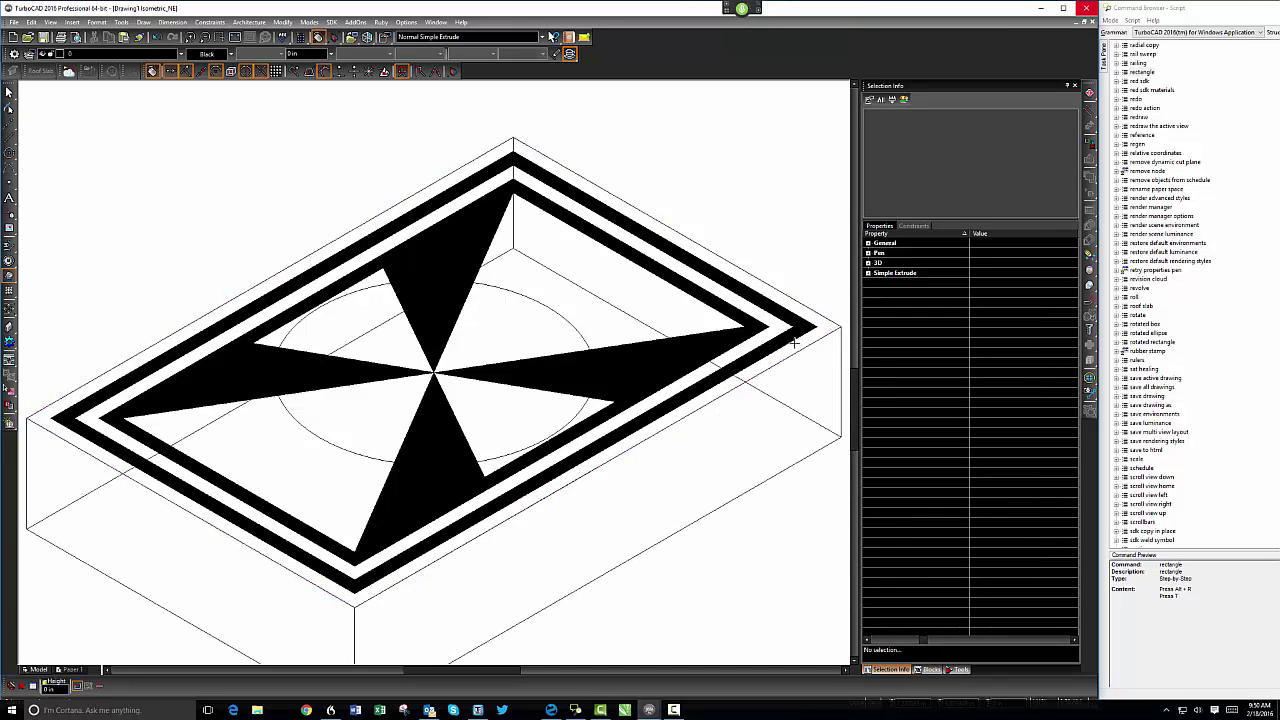
- Extrude the outer black band and the four black wedges upward from the base with Simple Extrude
key(alt+d)
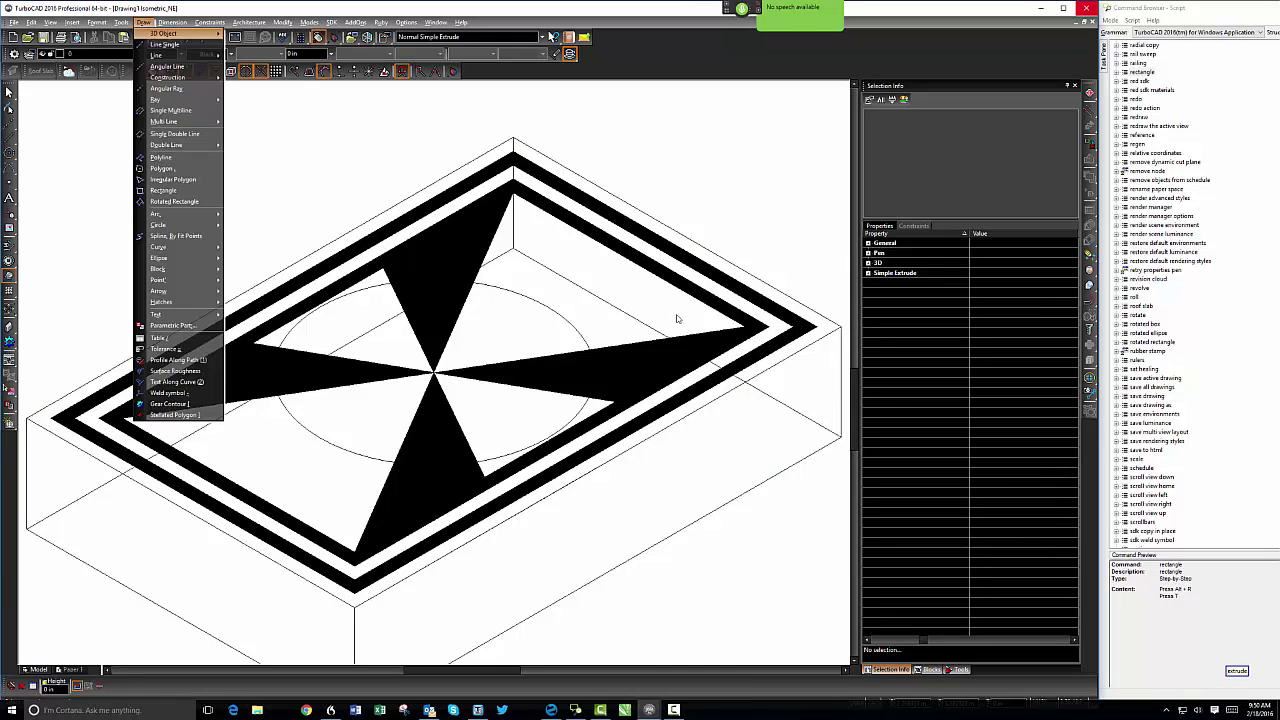
key(3)
key(p)
key(s)
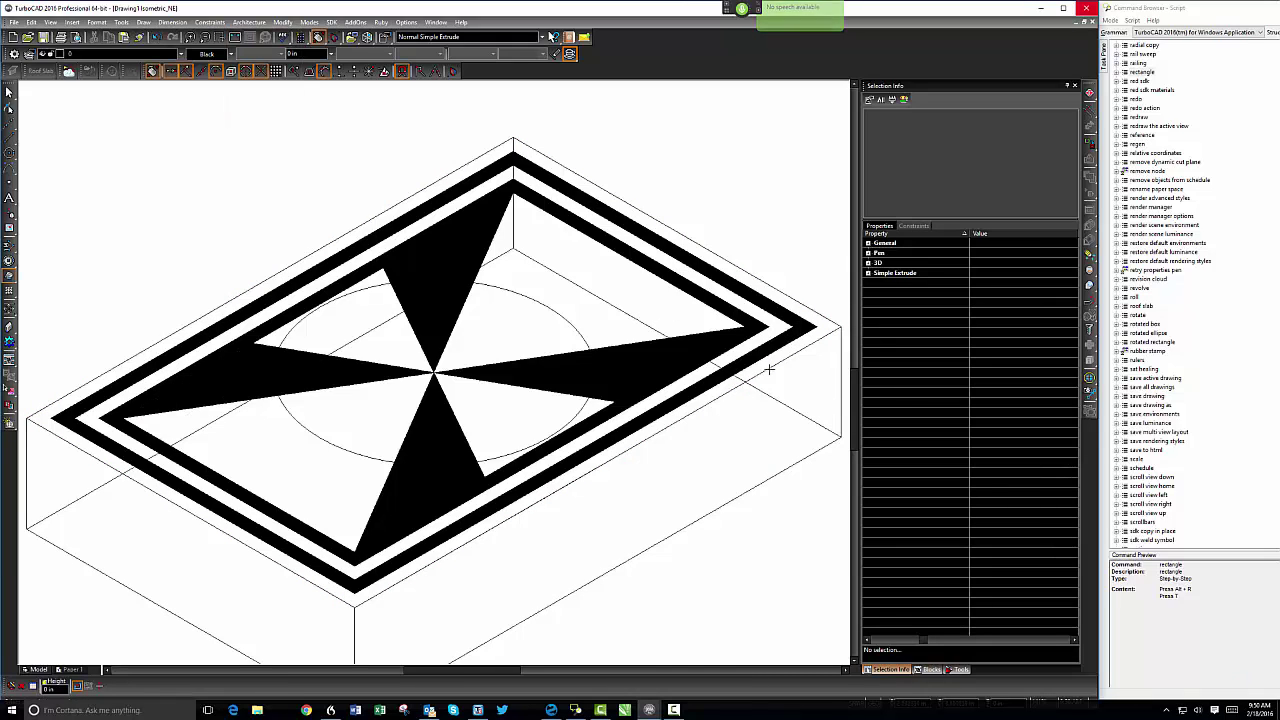
click(780, 342)
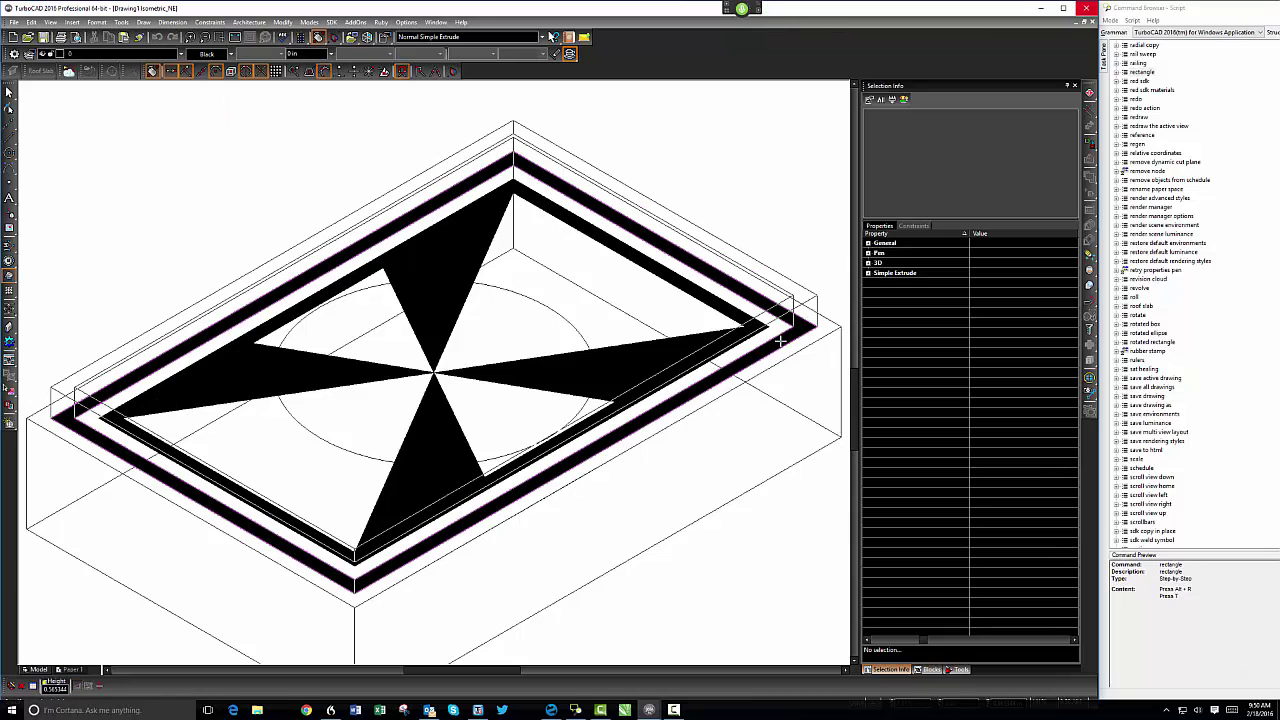
click(778, 263)
click(260, 373)
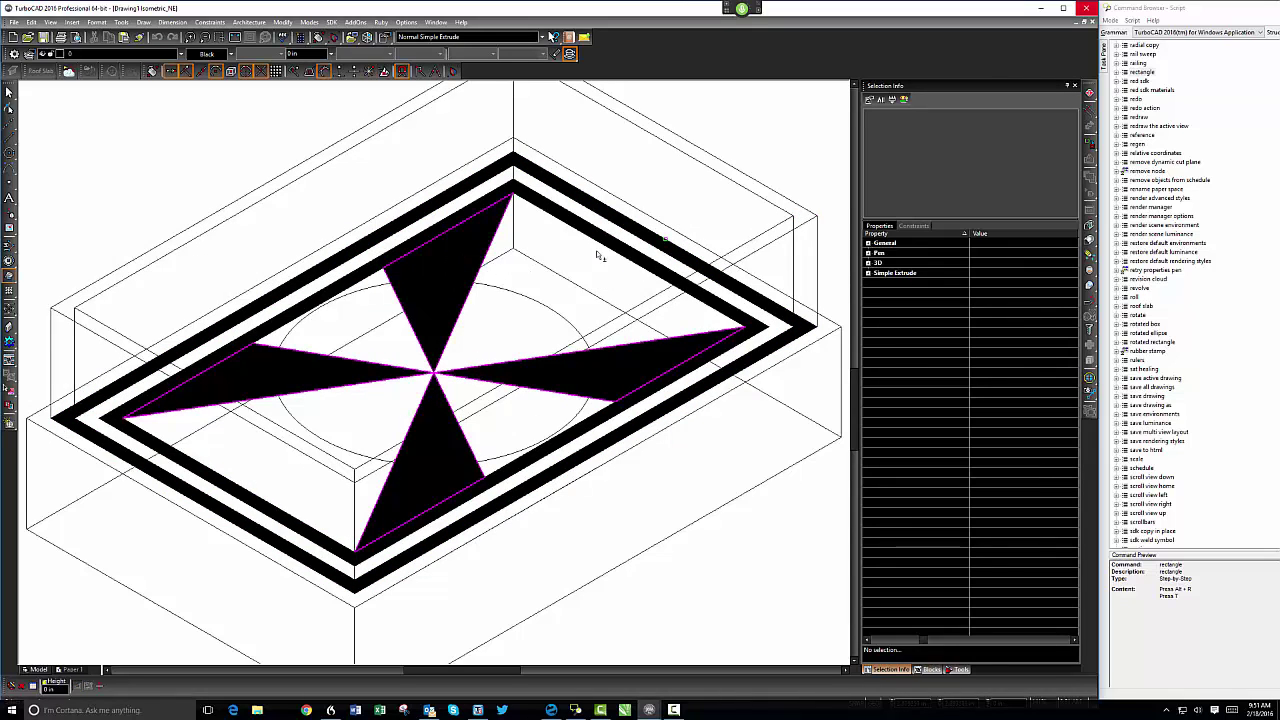
click(795, 215)
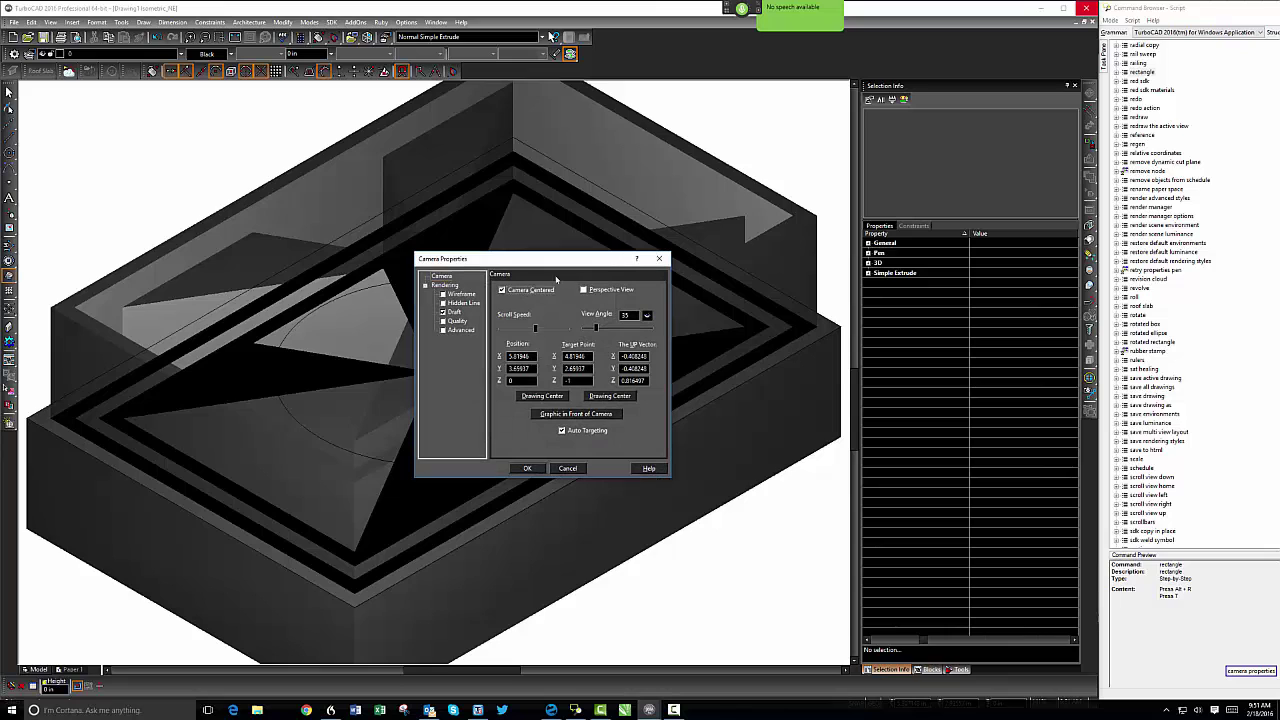
- Turn off the foreground wireframe of nonrenderable objects in the camera's Draft rendering properties
click(455, 311)
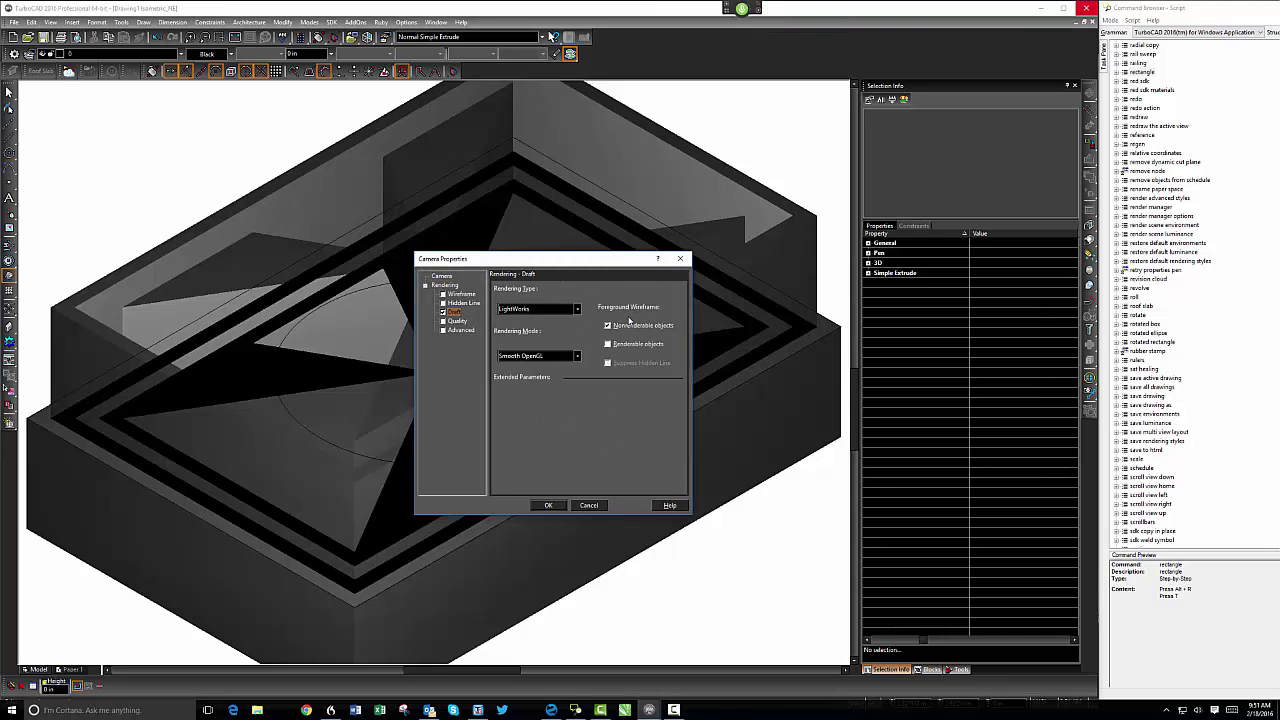
click(624, 325)
click(547, 506)
- Orbit the rendered model and inspect it from the top, right, left, front, bottom, northeast isometric and southwest isometric views
scroll(483, 425, down, 3)
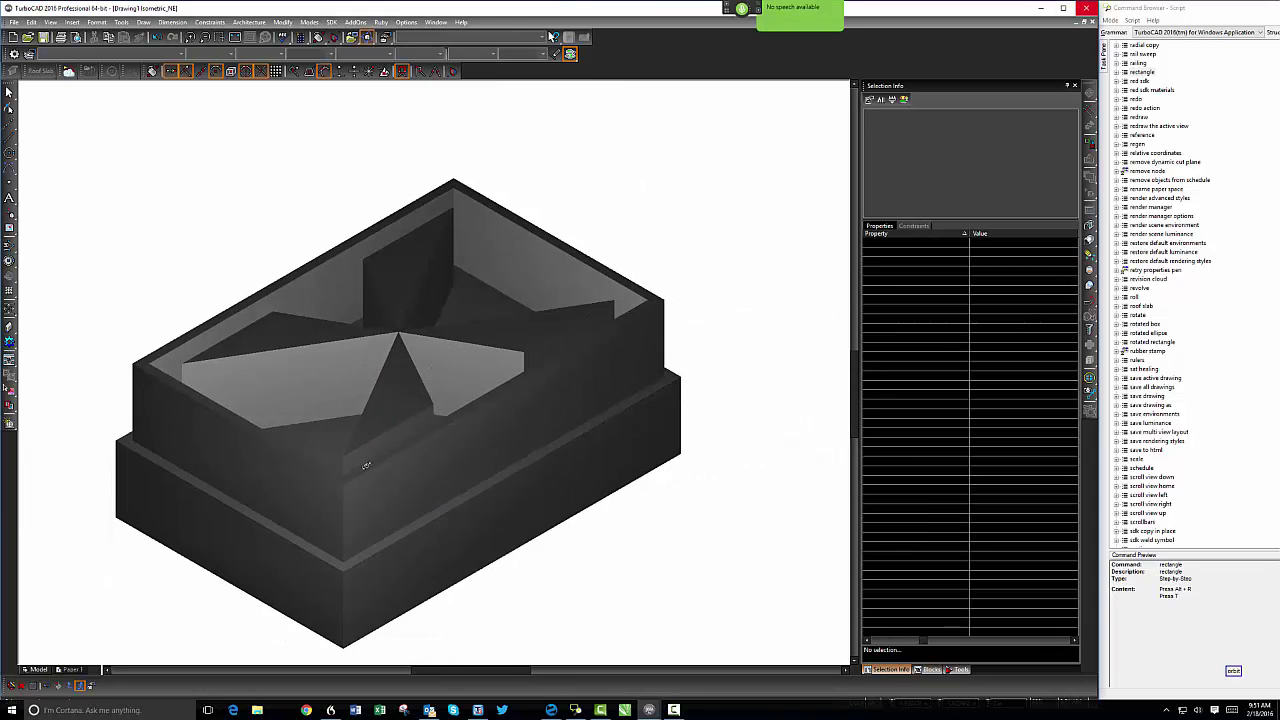
drag(407, 469, 627, 352)
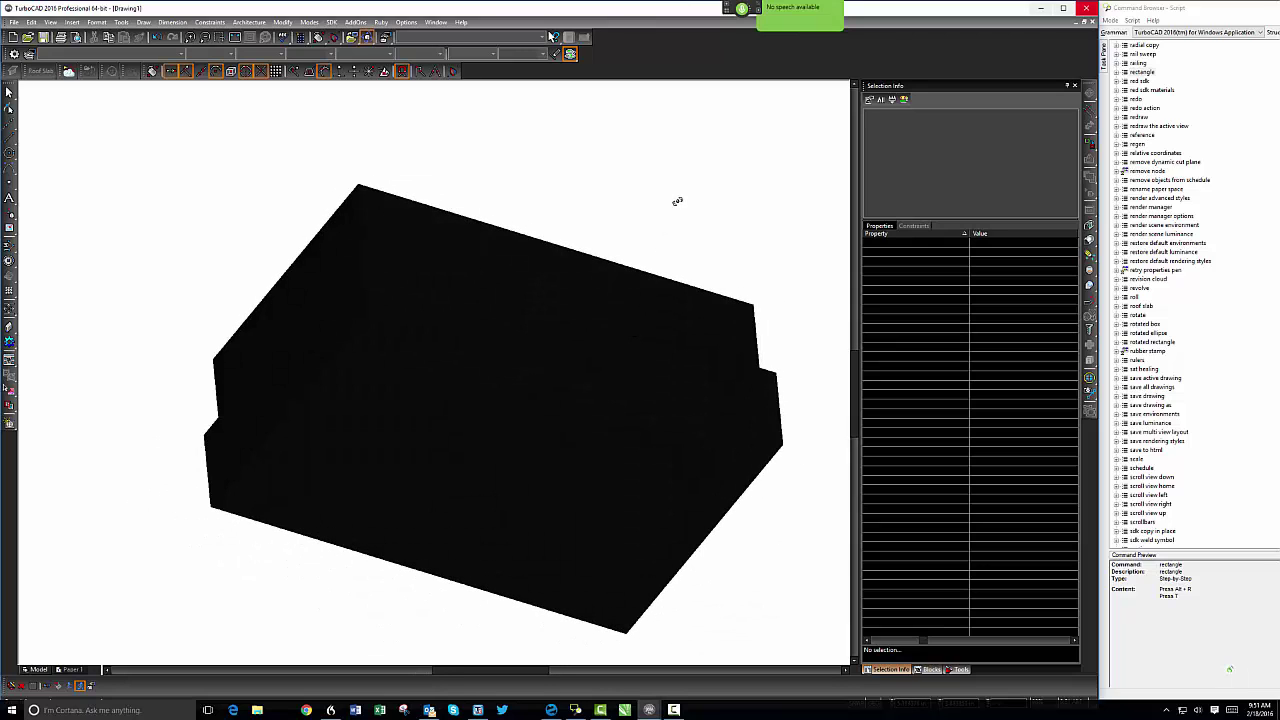
key(alt+v)
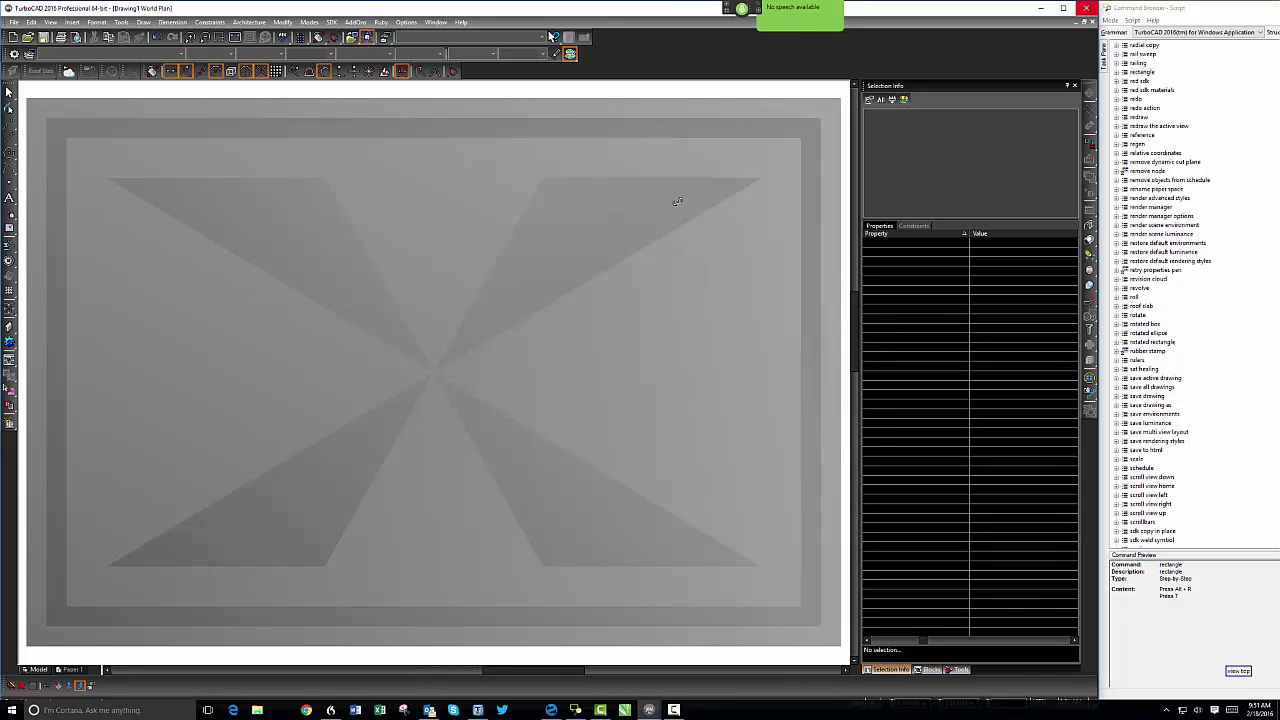
key(alt+v)
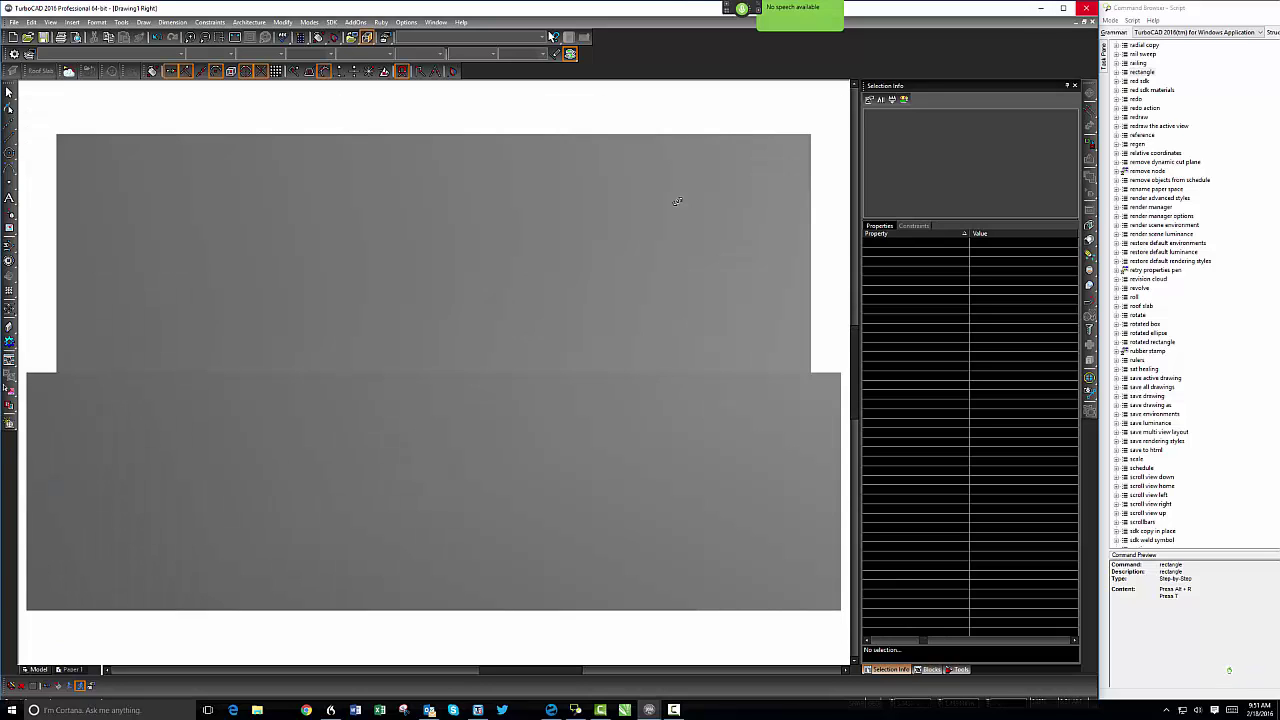
key(alt+v)
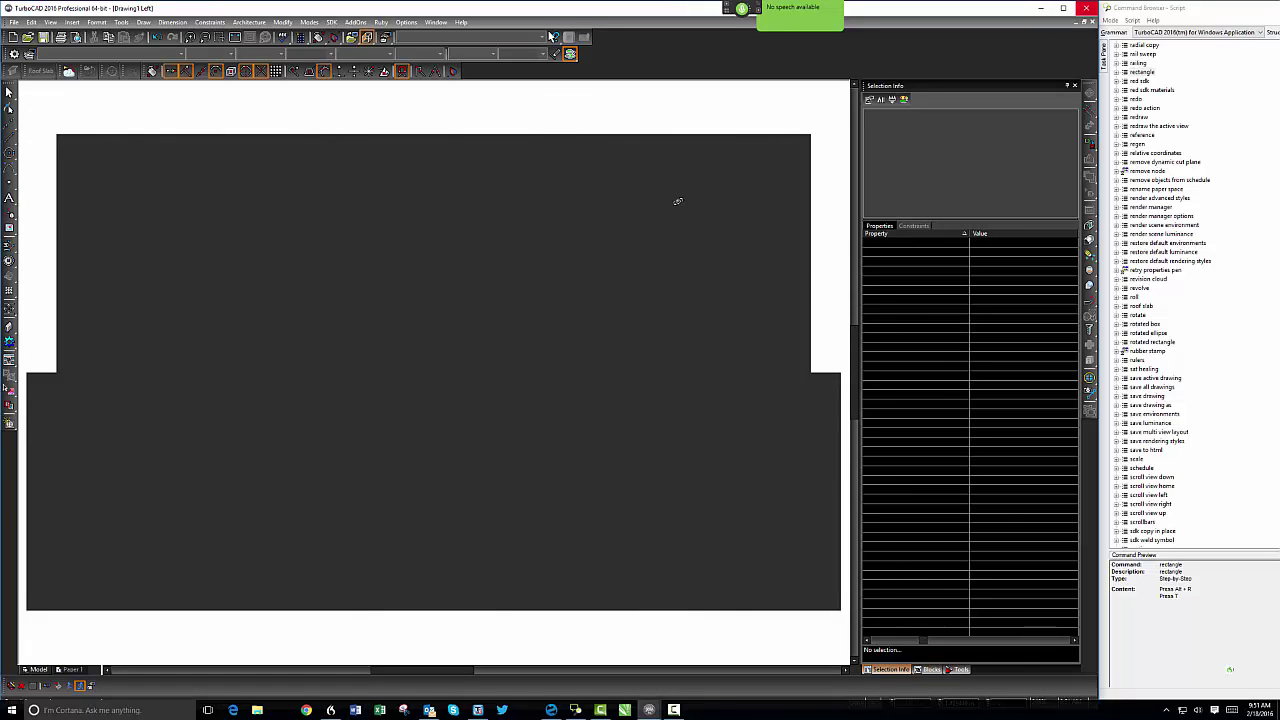
key(alt+v)
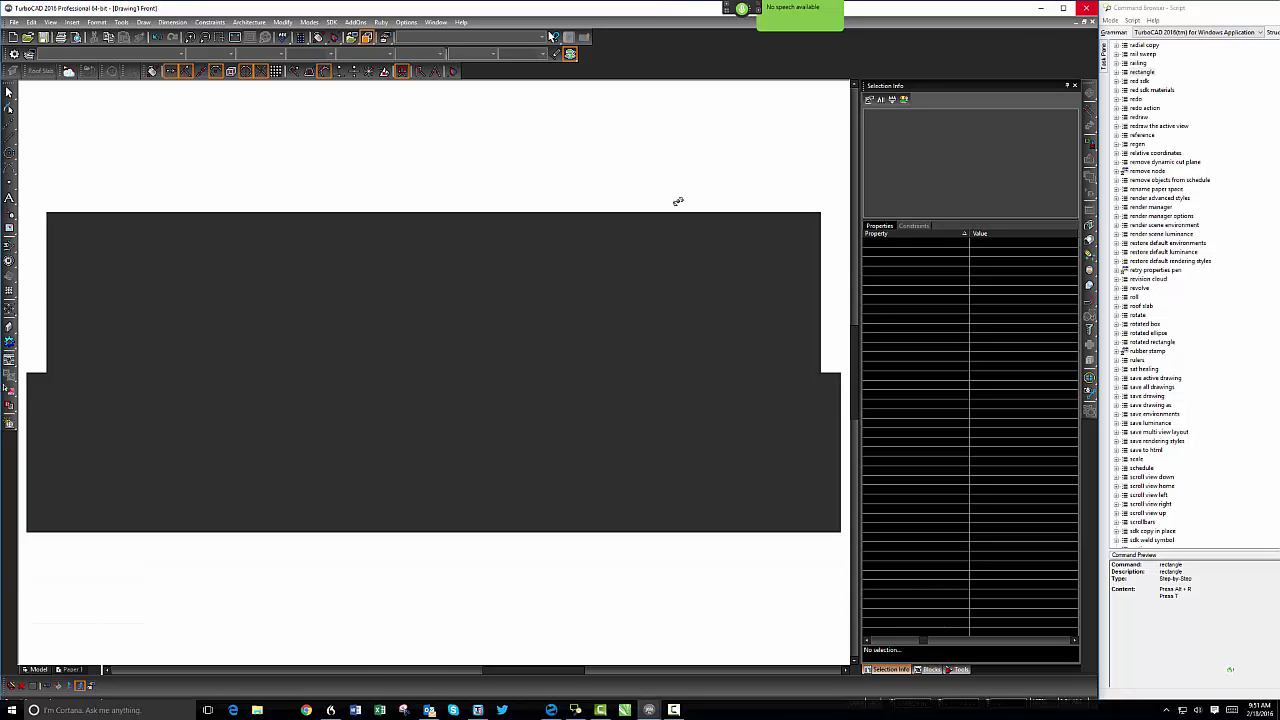
key(alt+v)
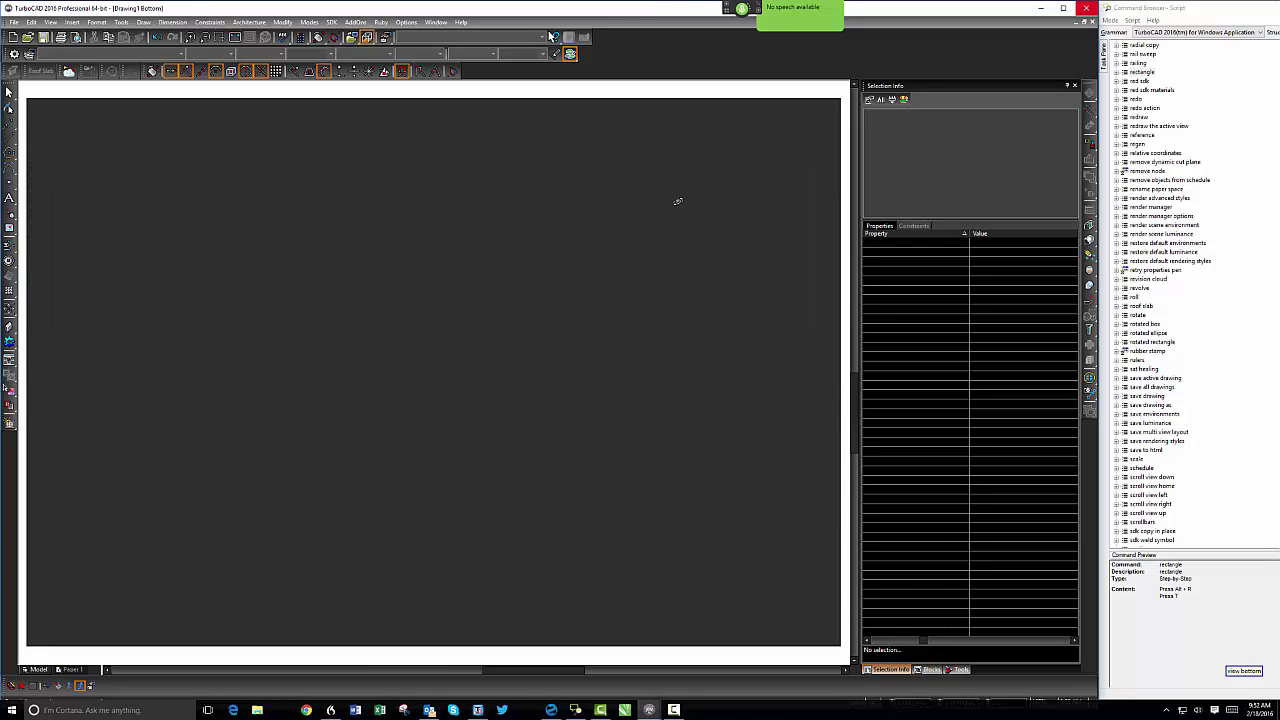
key(alt+v)
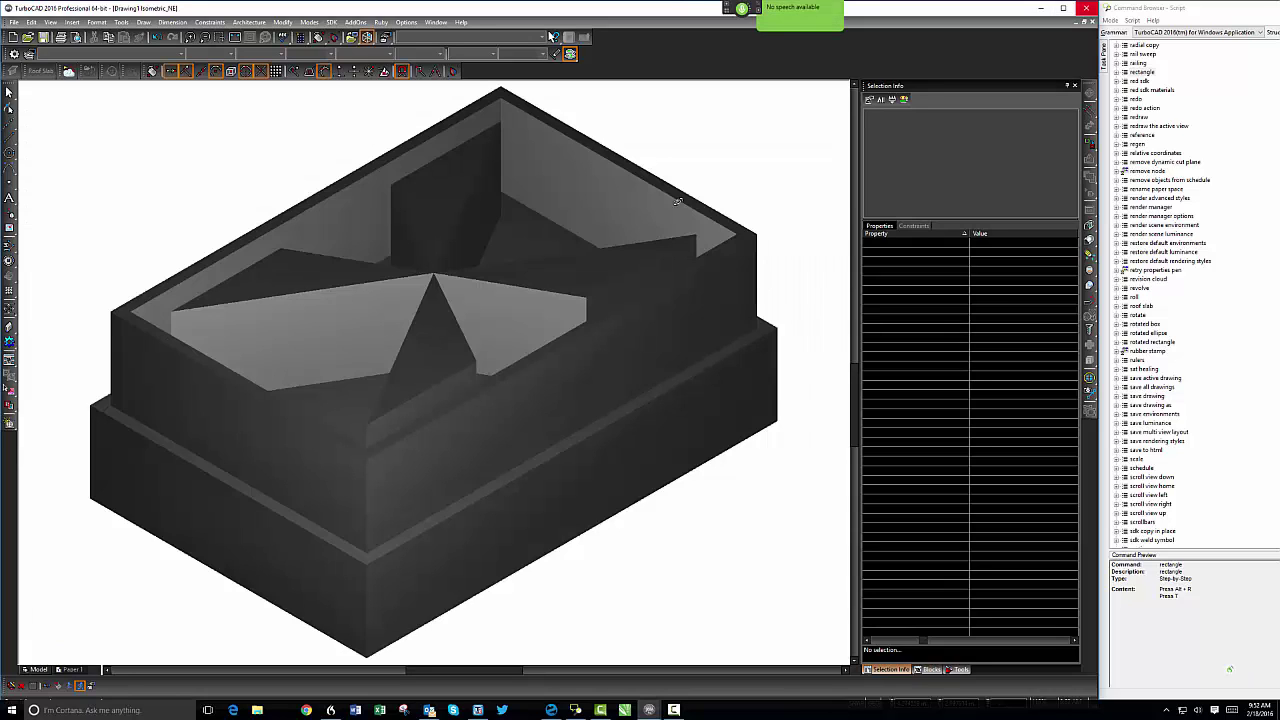
key(alt+v)
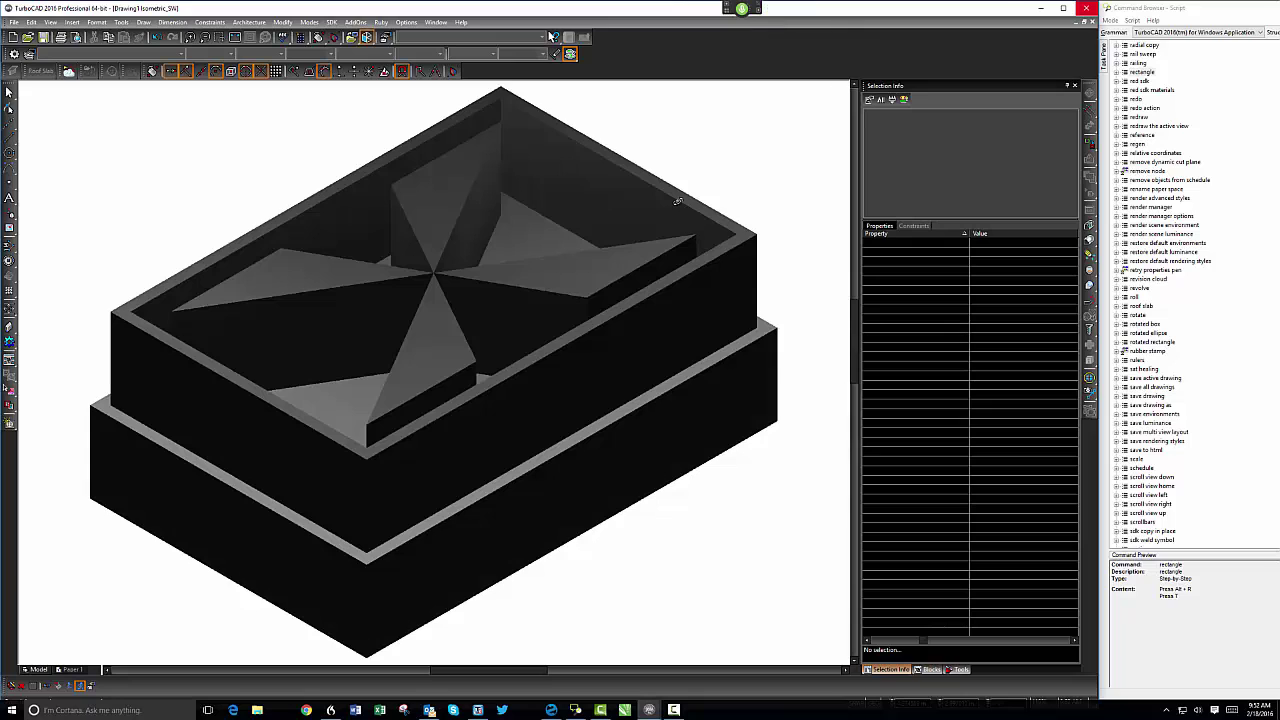
- Display the model in hidden line mode, followed by a shaded rendering with shadows
key(alt+v)
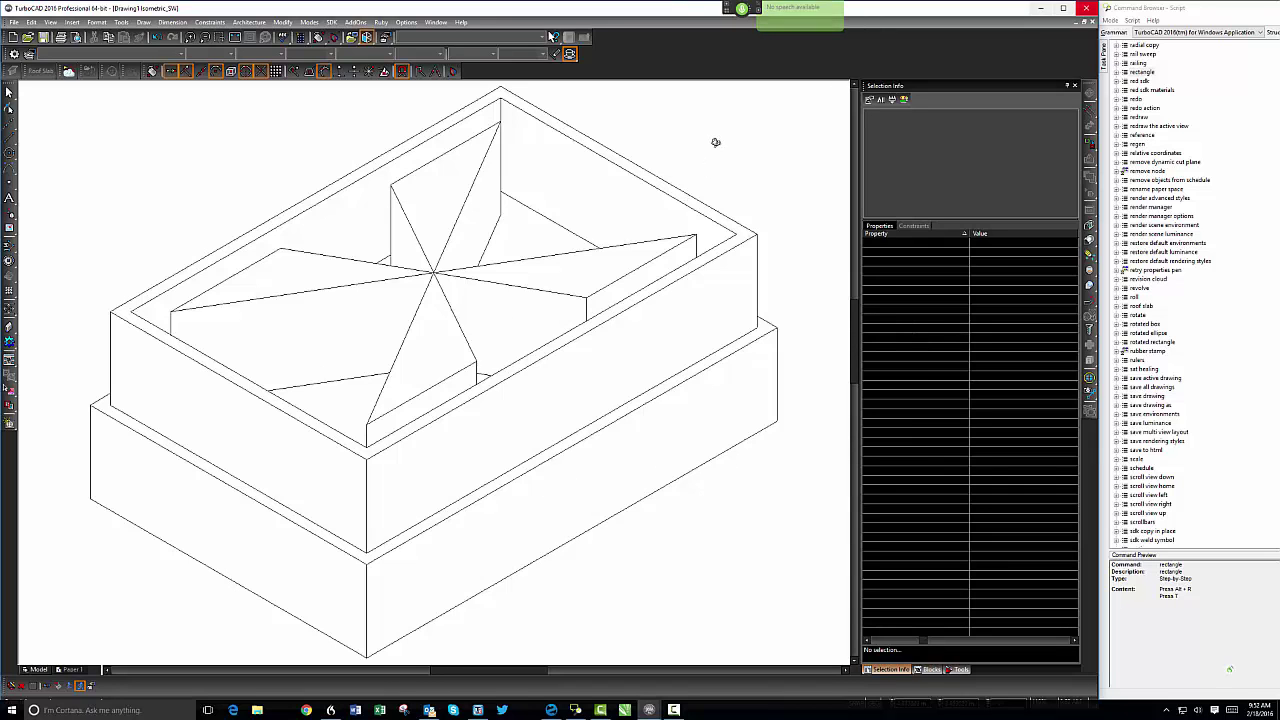
key(alt+v)
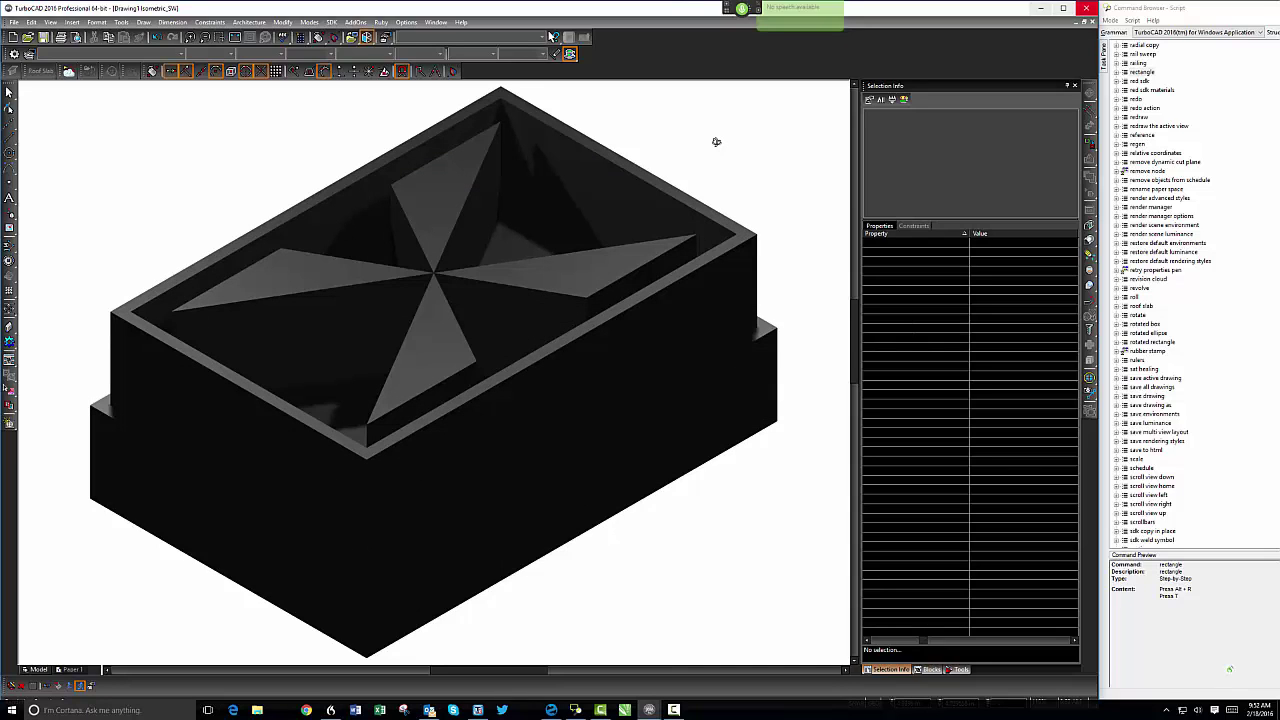
key(Escape)
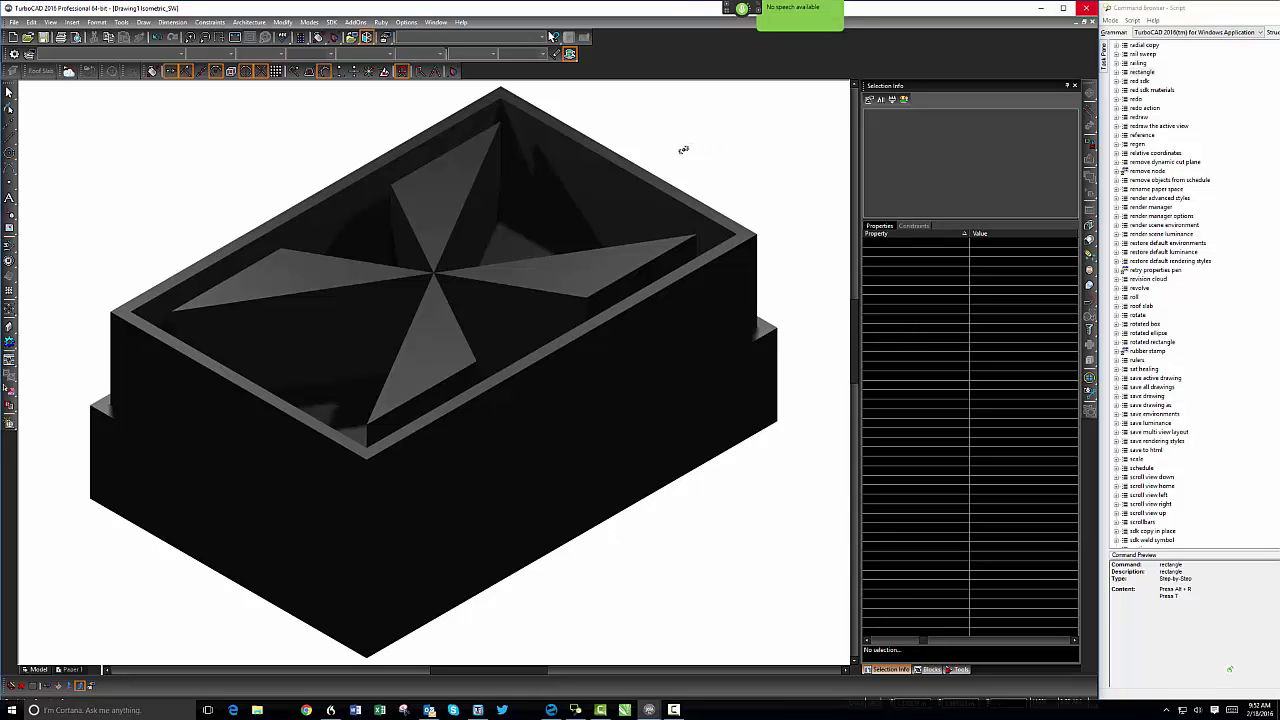
- Colour the extruded frame green and the base block magenta
key(alt+e)
key(s)
right_click(549, 362)
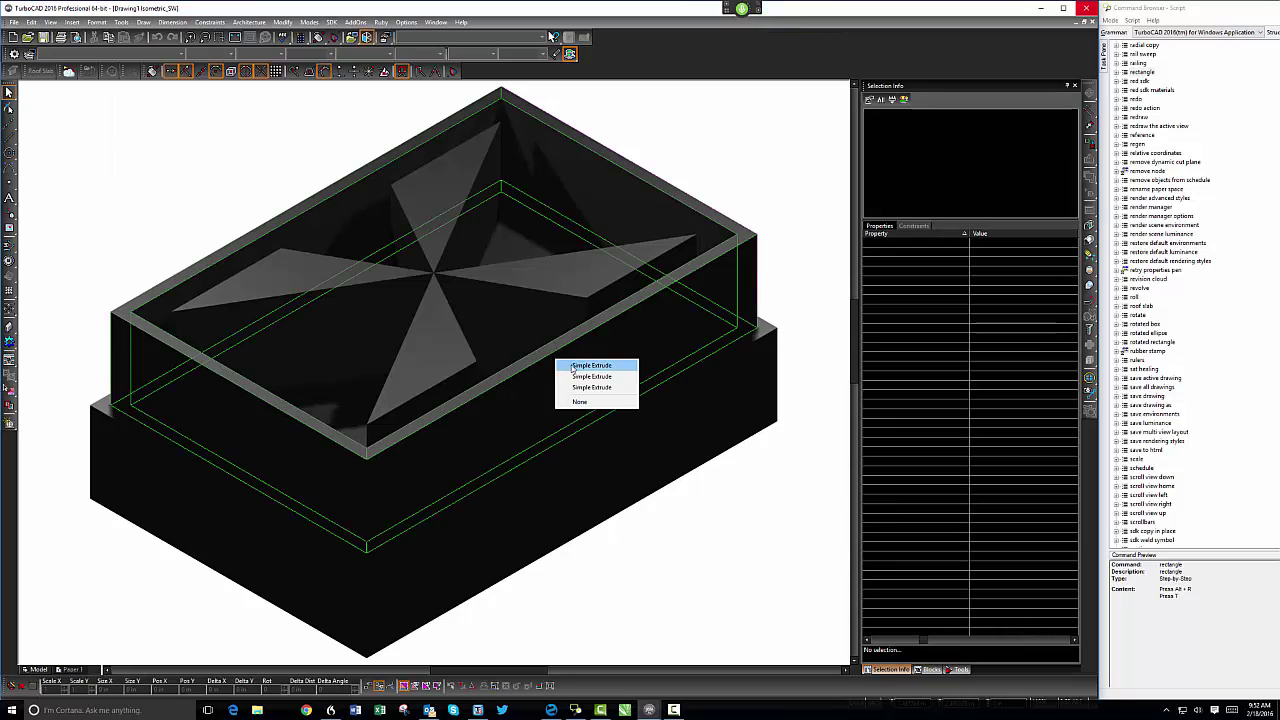
click(572, 366)
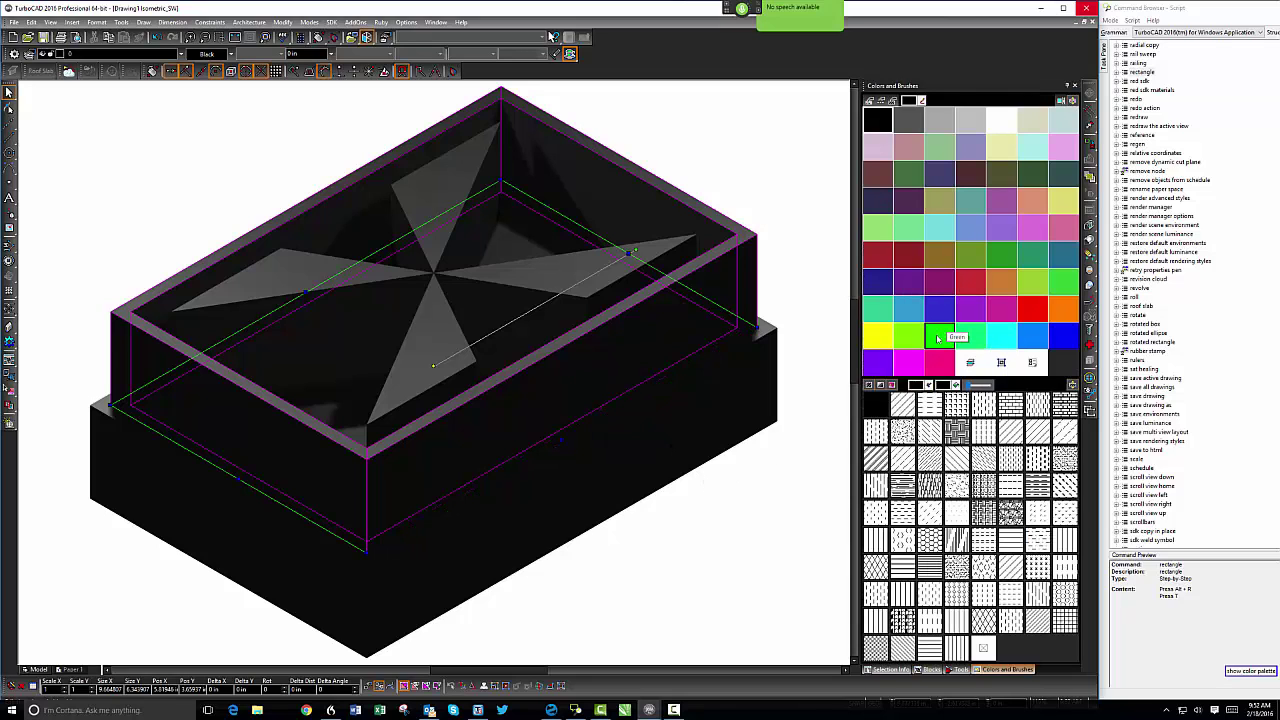
click(938, 338)
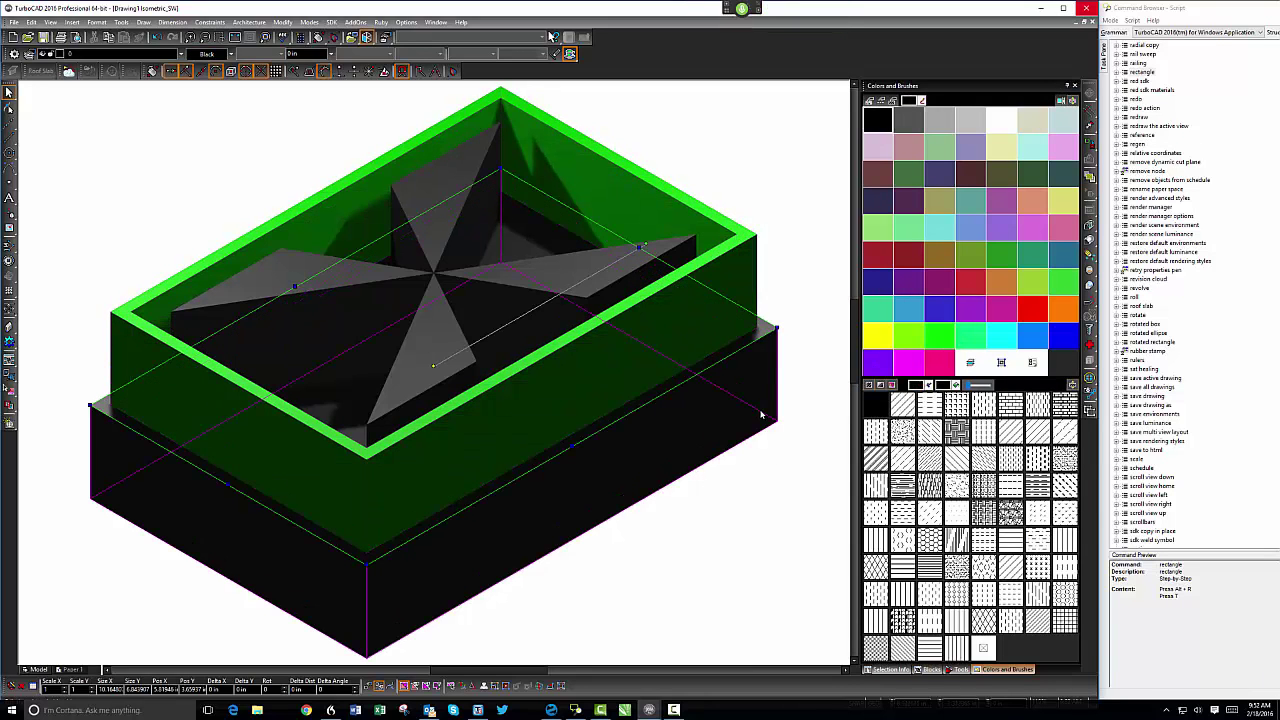
click(908, 362)
- Pick the extruded wedges inside the frame for selection
click(593, 293)
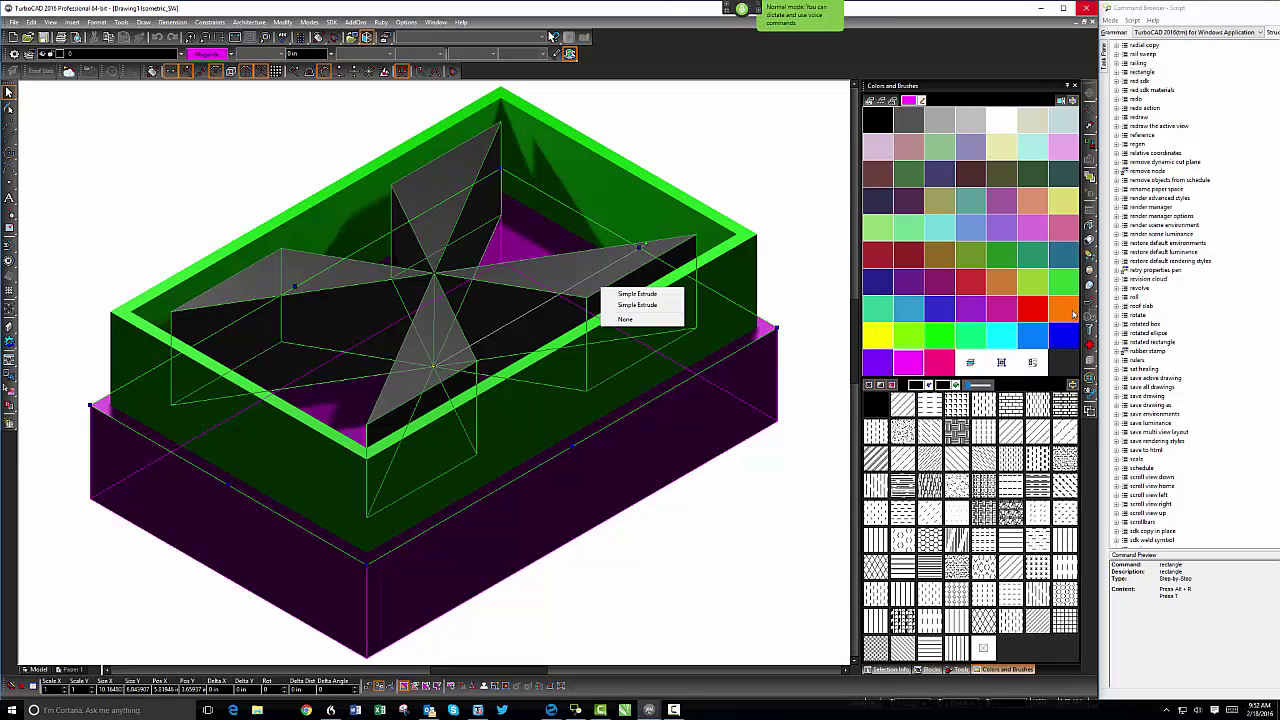